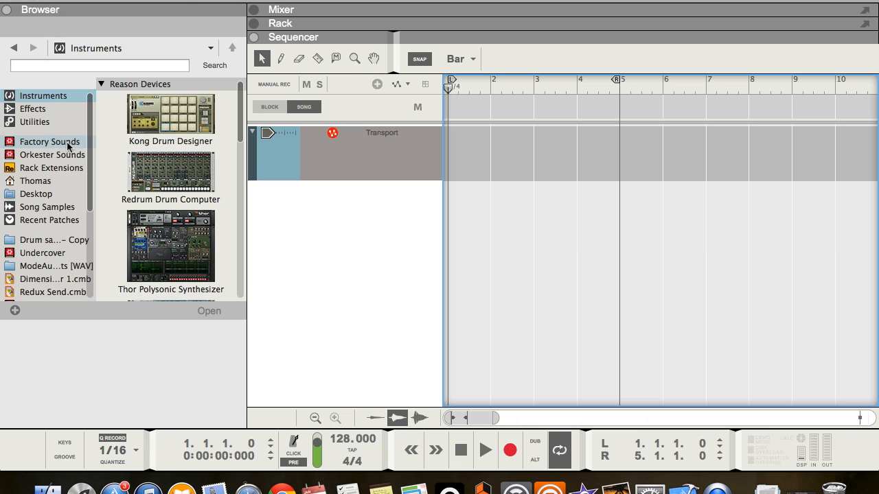
Step: Browse the factory sound bank's Other Samples for the Chords-Phrases-Pads-Stabs folder and open it
left_click(56, 143)
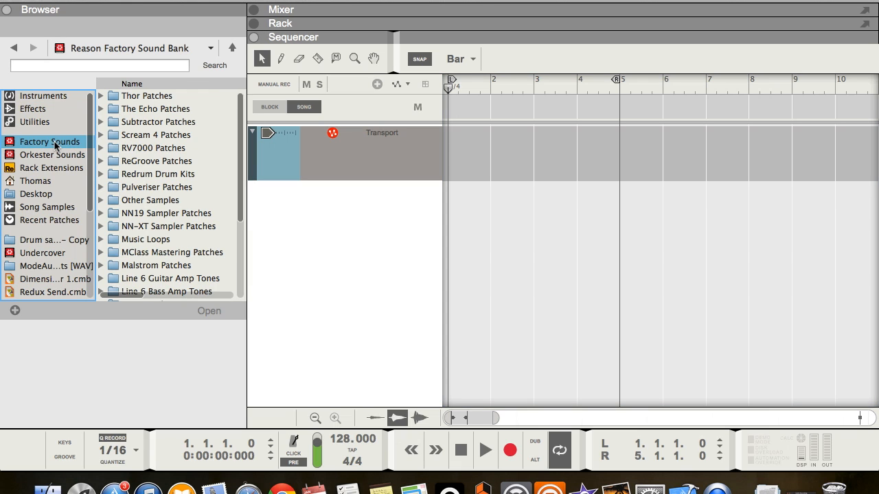
double_click(150, 200)
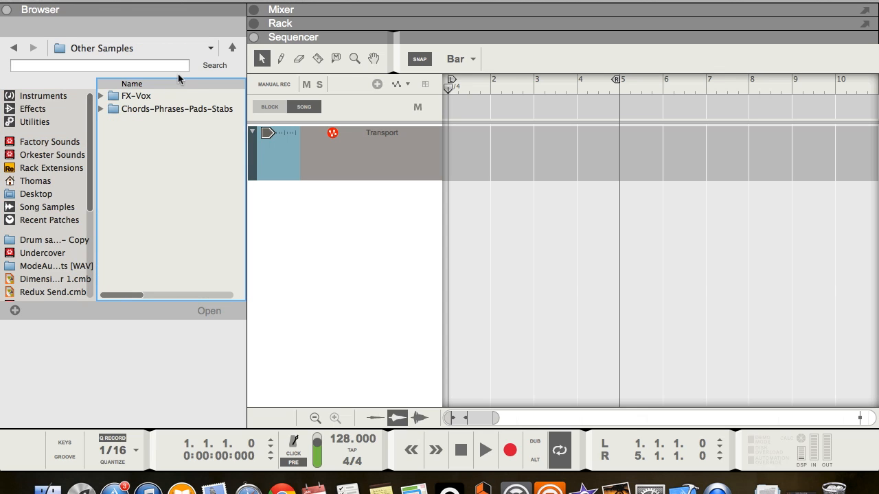
double_click(167, 110)
scroll(169, 181, "down", 8)
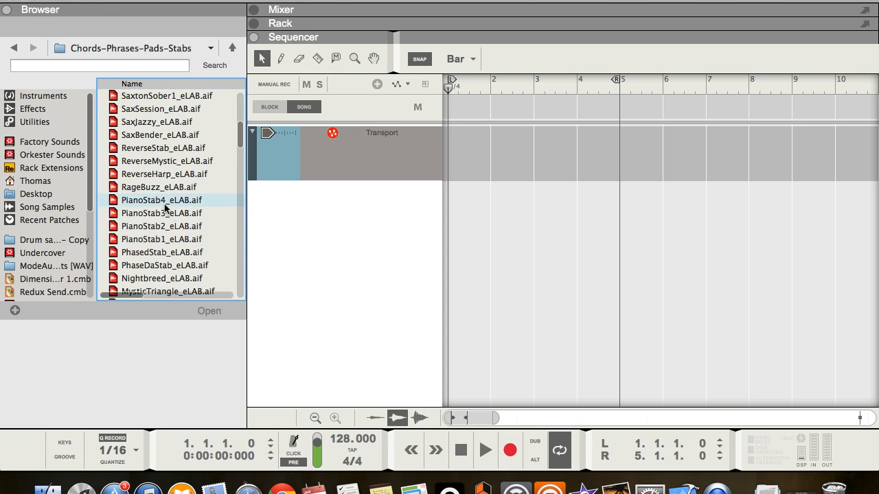
Step: Audition PianoStab4, PianoStab3, PianoStab2, LowFreq and LongEpiano from the sample list, stopping the preview at the end
left_click(157, 201)
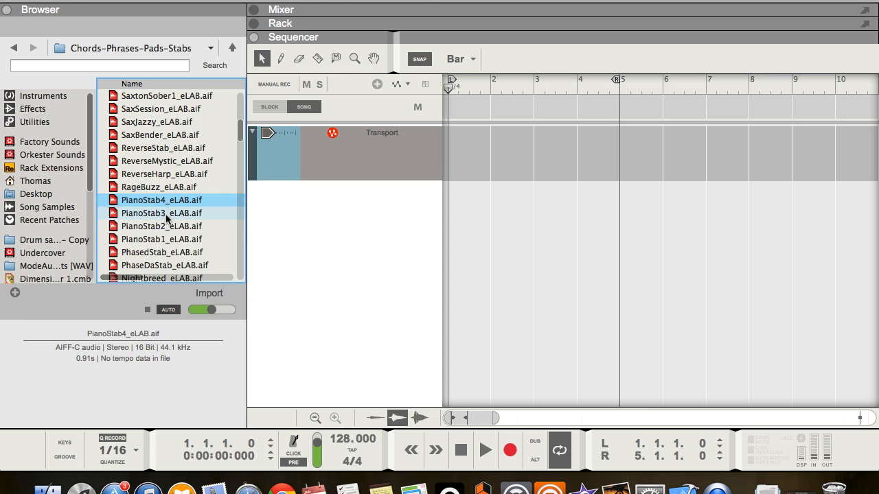
left_click(165, 214)
left_click(166, 227)
scroll(175, 237, "down", 4)
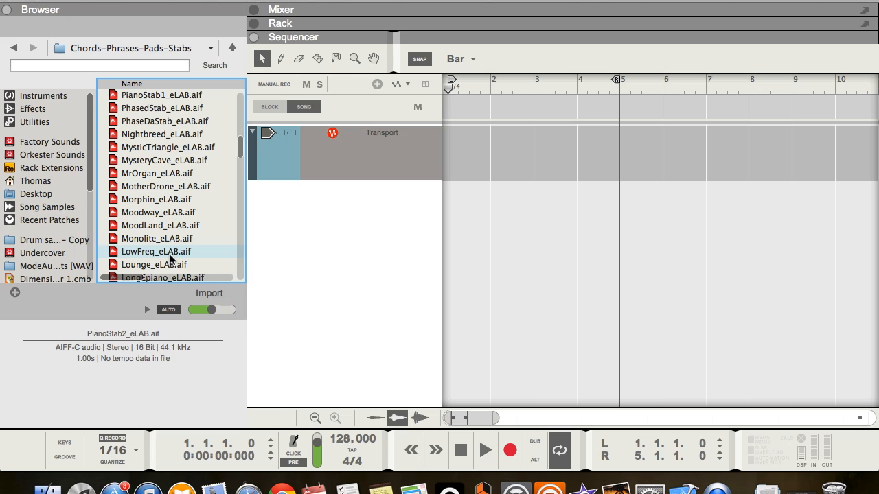
left_click(171, 259)
scroll(172, 258, "down", 2)
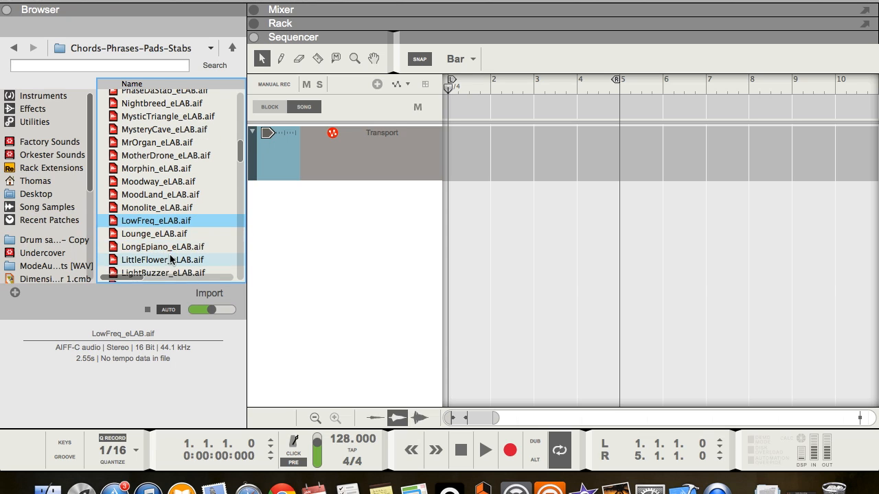
left_click(162, 251)
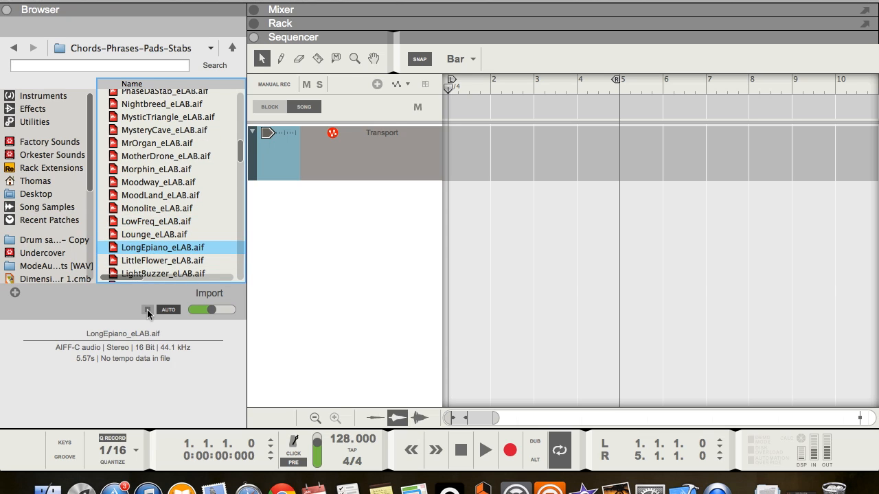
left_click(147, 311)
Step: Reverse the sample list's name sorting, find TwinkleStars_eLAB.aif and place it at bar 1 on a new audio track
scroll(165, 230, "down", 15)
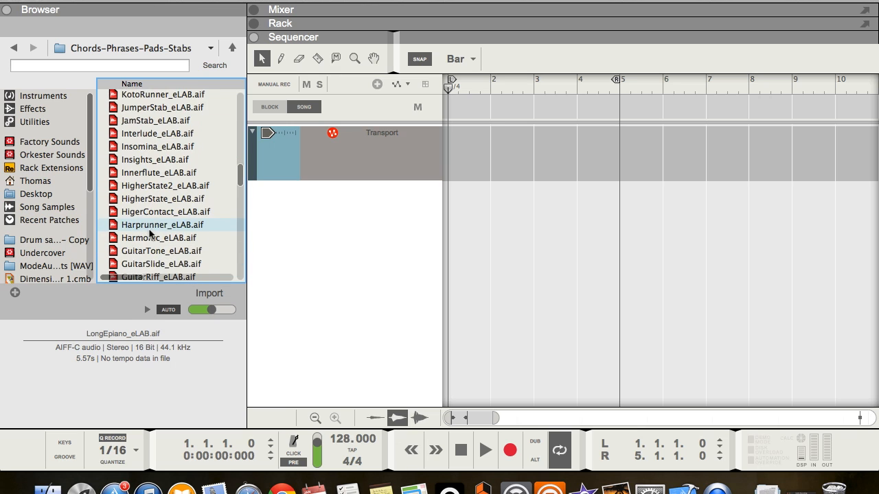
scroll(157, 219, "down", 20)
scroll(157, 218, "up", 20)
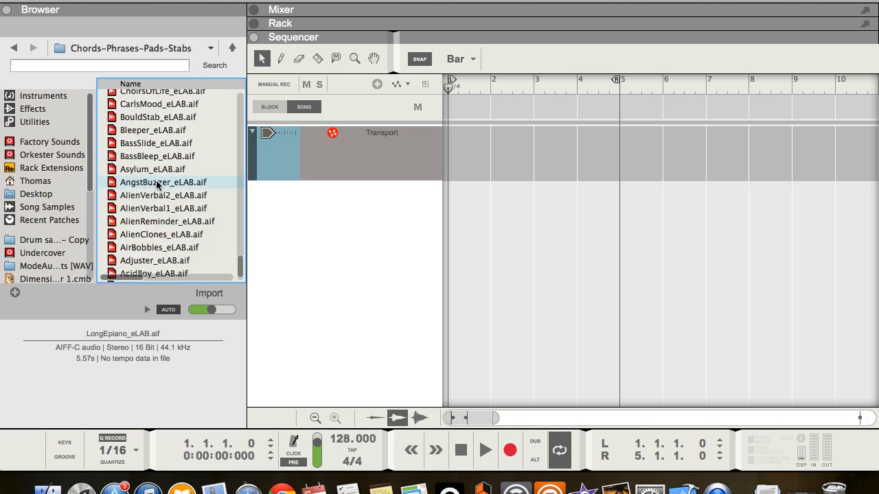
left_click(149, 84)
scroll(137, 202, "down", 20)
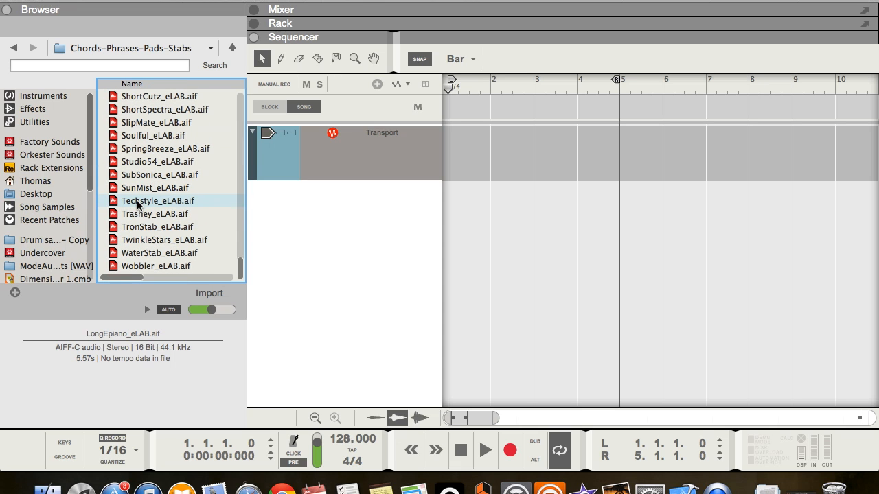
left_click(182, 242)
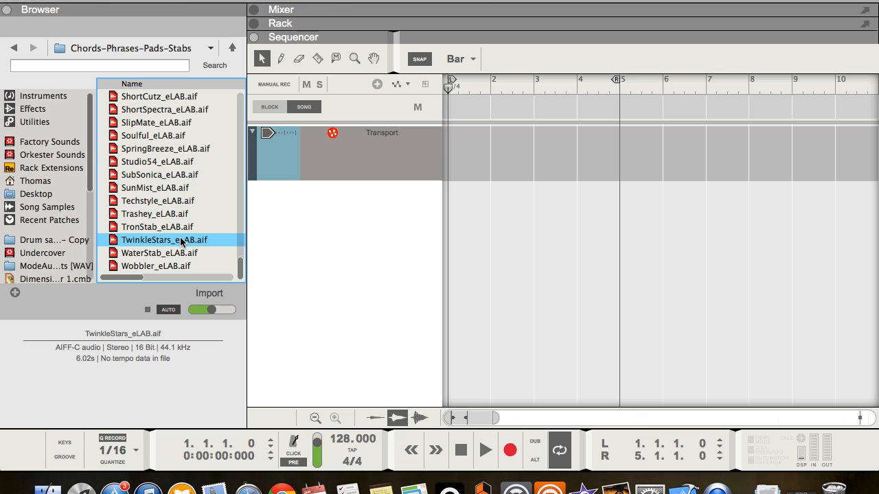
mouse_move(182, 242)
left_mouse_down()
mouse_move(503, 195)
mouse_move(459, 201)
left_mouse_up()
left_click(520, 164)
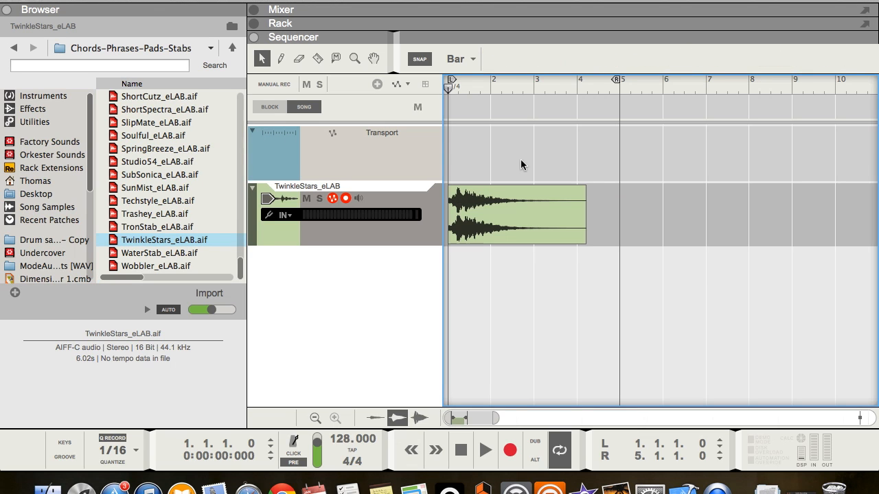
Step: Lower the TwinkleStars clip's level to -6.87 dB and play it back
left_click(504, 205)
left_click_drag(516, 204, 516, 211)
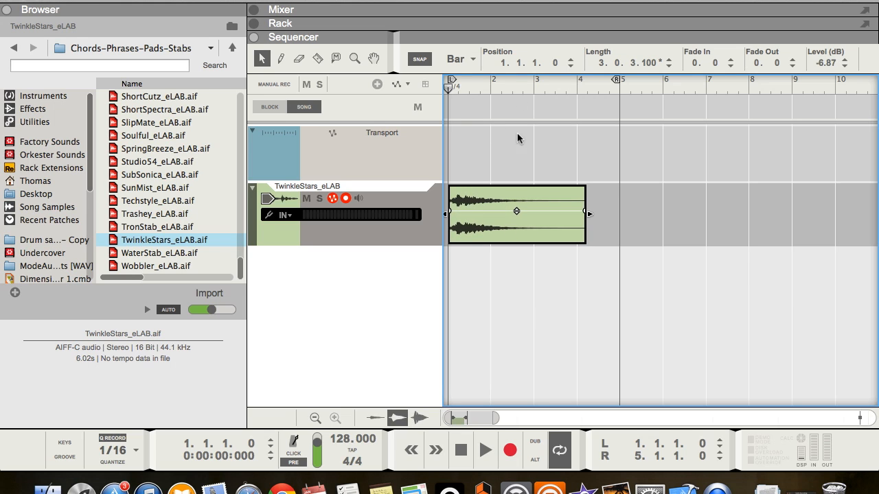
key("space")
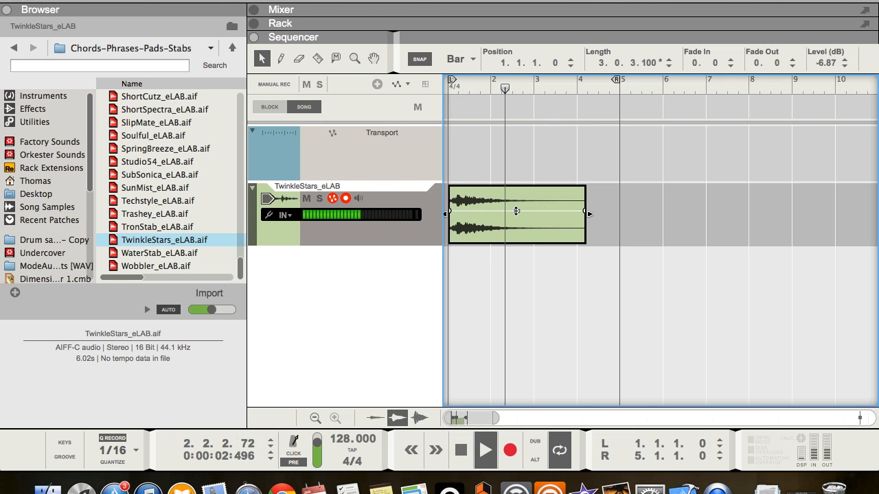
key("space")
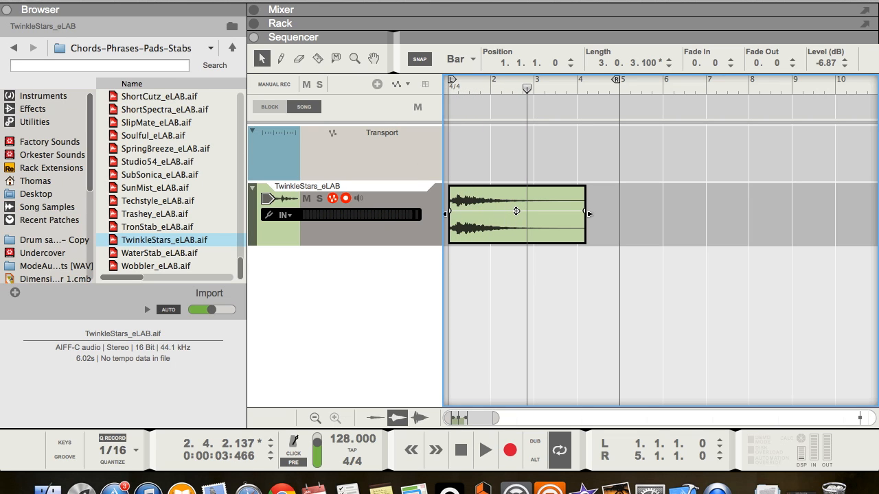
Step: Extend the end of the TwinkleStars clip to bar 5 for a length of four bars
left_click(556, 137)
left_click(587, 217)
left_click_drag(596, 213, 620, 213)
left_click(570, 165)
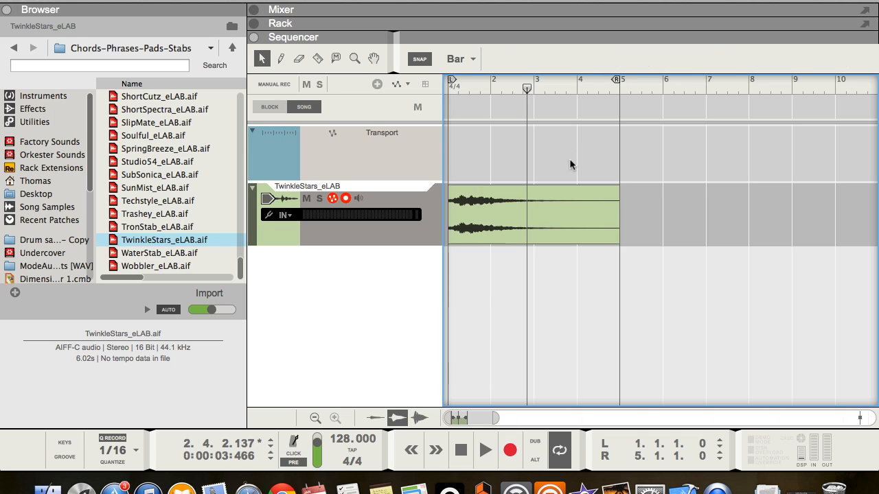
Step: Trim the start of the TwinkleStars clip to bar 3 and play the remainder from there
left_click(544, 194)
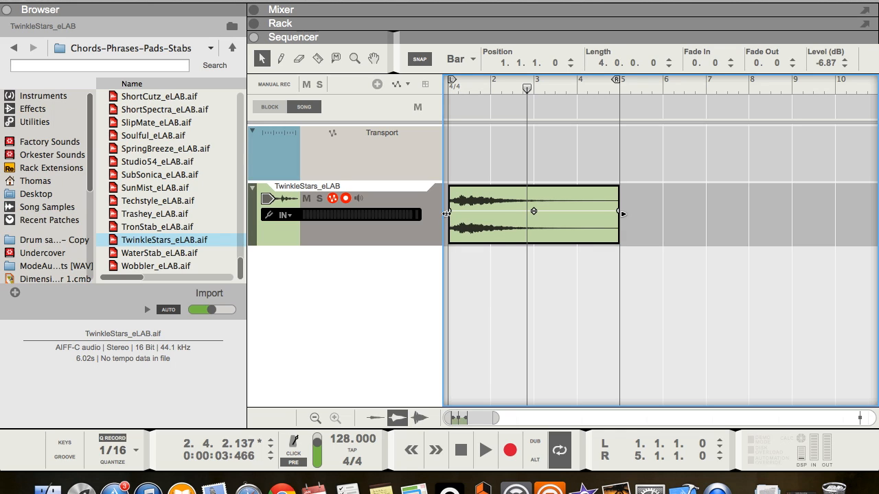
left_click_drag(447, 213, 544, 231)
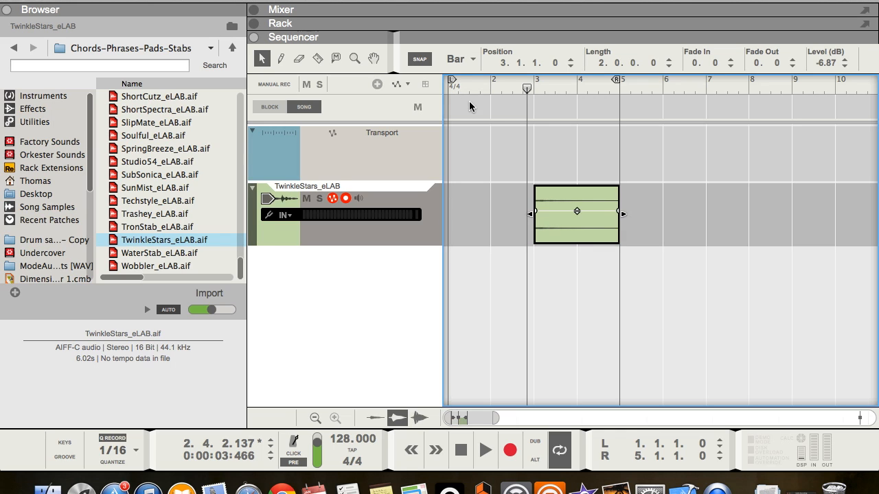
left_click(539, 105)
left_click(535, 93)
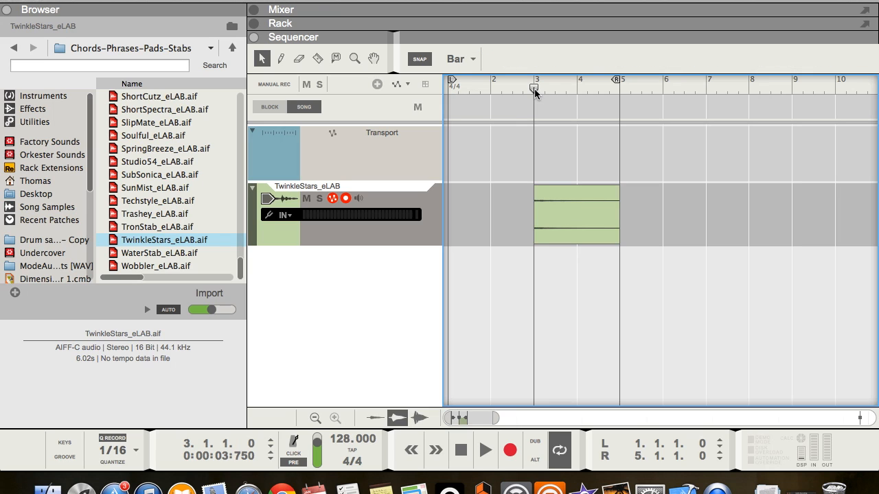
key("space")
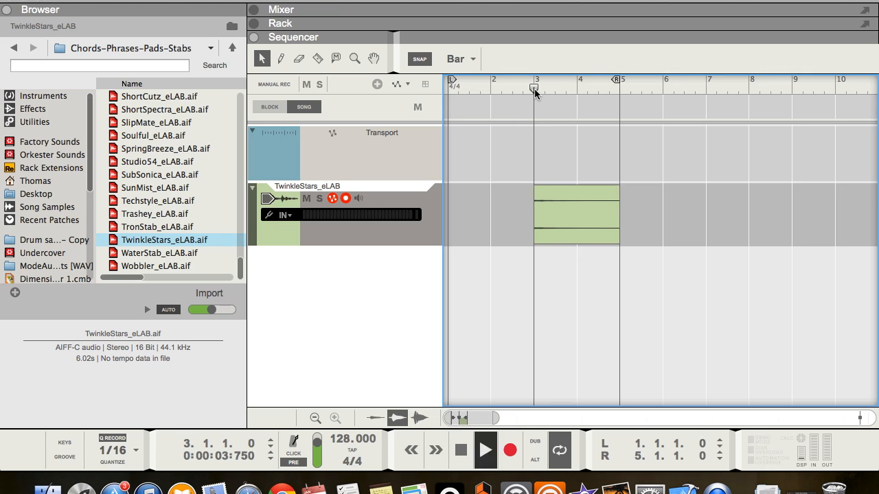
key("space")
Step: With the snap value at 1/2, set the clip's start to bar 2 and play it from there
left_click(462, 59)
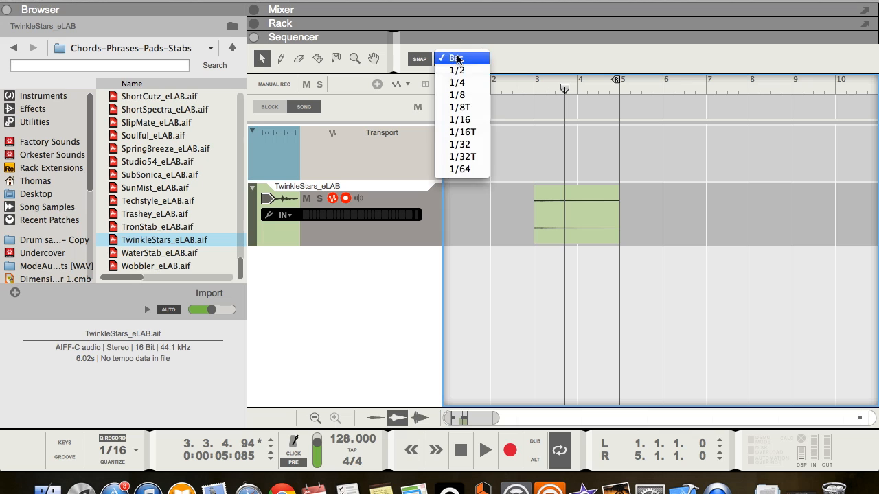
left_click(462, 79)
left_click(544, 217)
left_click_drag(532, 215, 492, 214)
left_click(491, 90)
key("space")
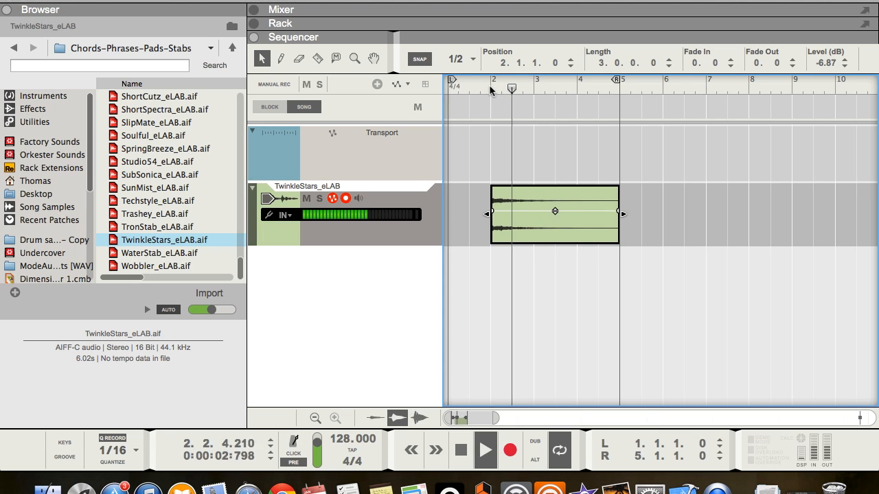
key("space")
Step: Move the trimmed clip to bar 1 and shorten it from its end to a length of two bars
left_click_drag(535, 199, 492, 199)
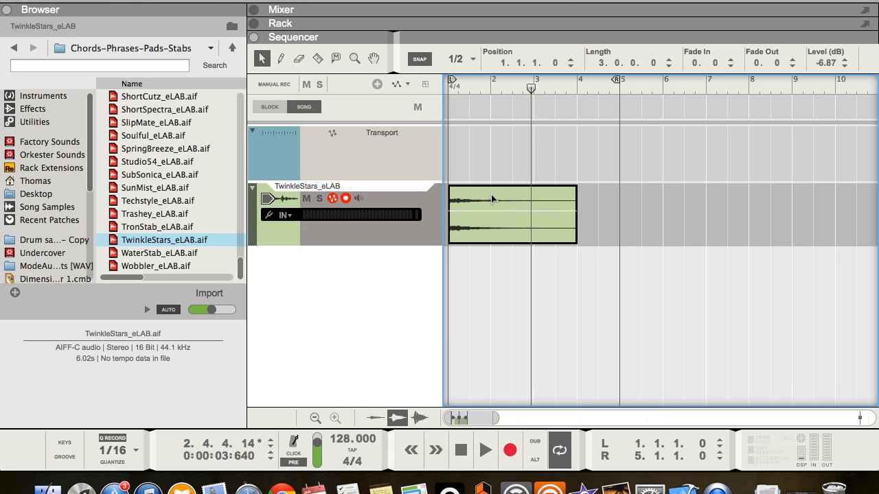
left_click_drag(580, 212, 535, 213)
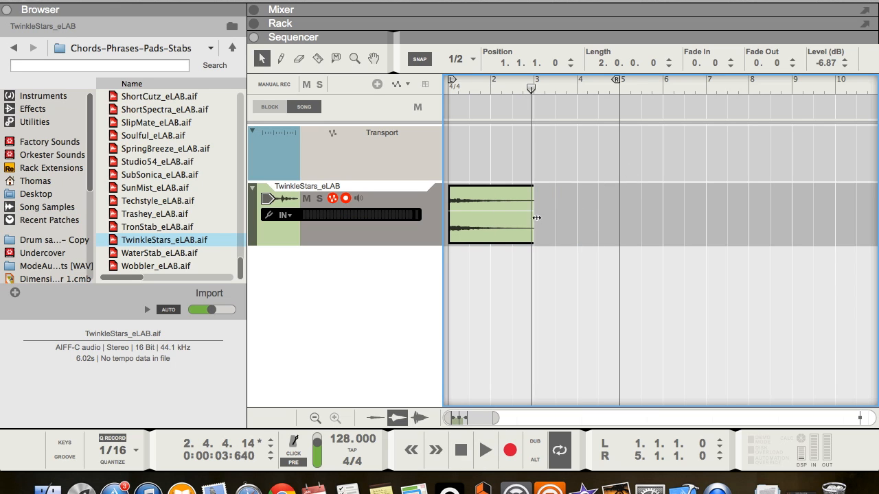
Step: Reverse the two-bar clip, collapse the browser and play the reversed clip from its start
right_click(497, 202)
left_click(556, 294)
left_click(9, 10)
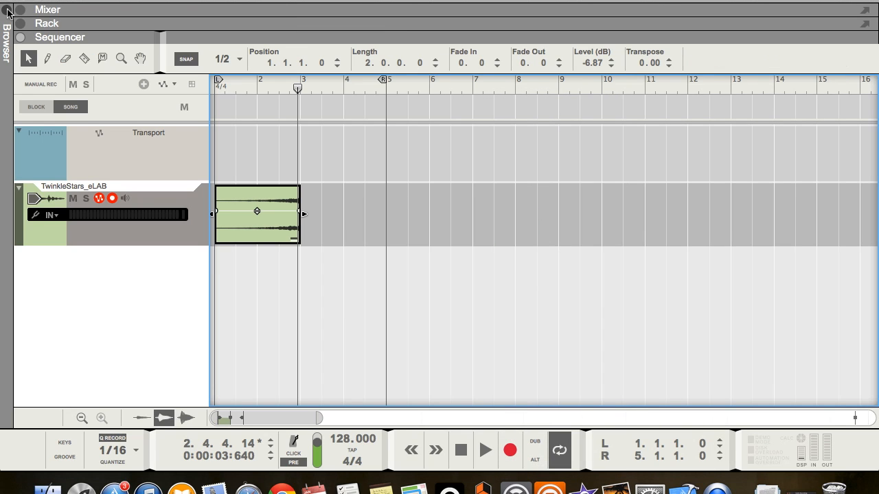
left_click(353, 176)
left_click(295, 231)
left_click_drag(285, 96, 225, 90)
key("space")
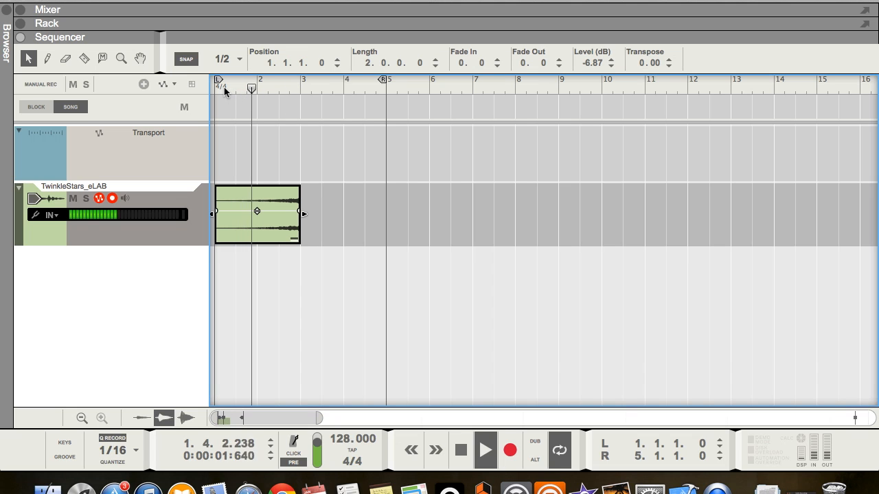
key("space")
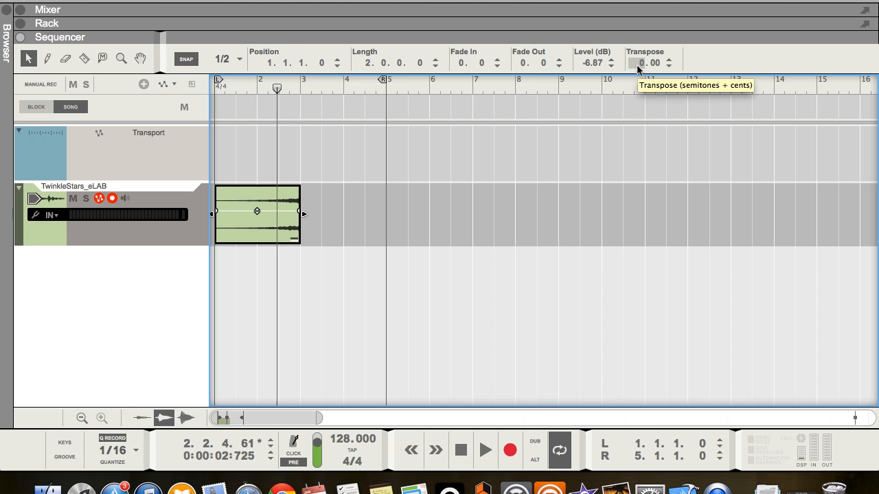
Step: Transpose the reversed clip to -12.00 semitones and play it from bar 1
left_click_drag(637, 62, 636, 149)
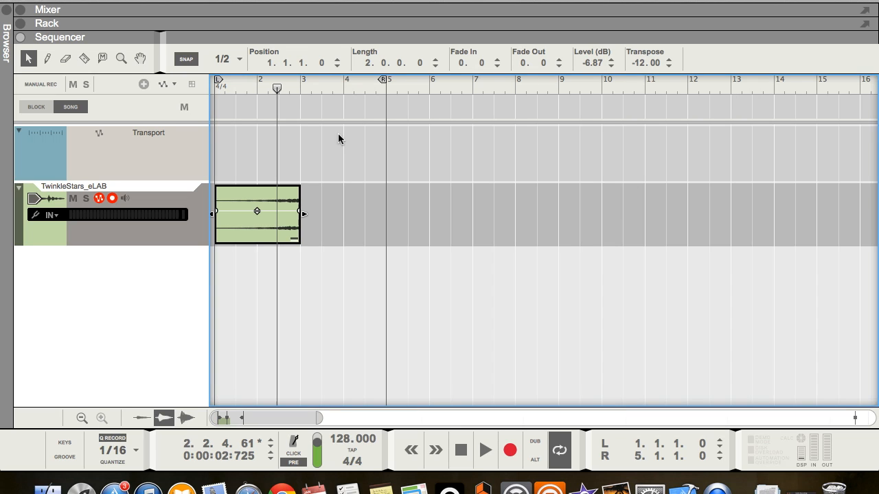
left_click_drag(293, 86, 195, 94)
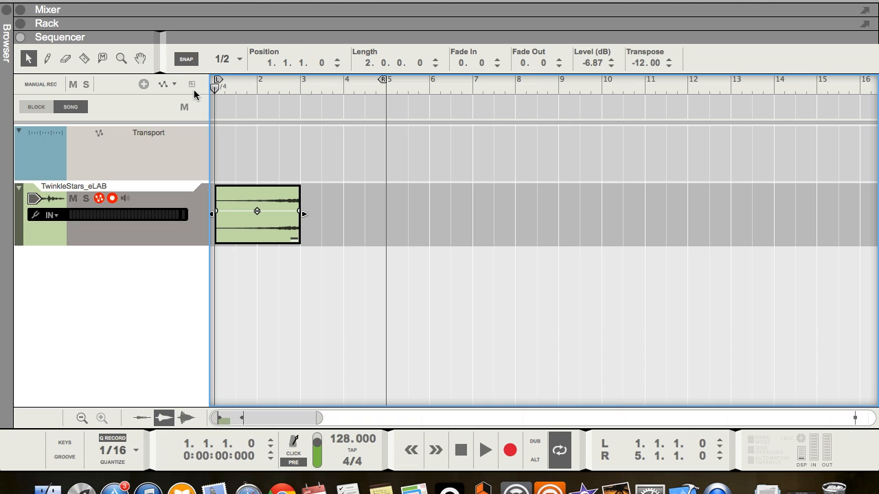
key("space")
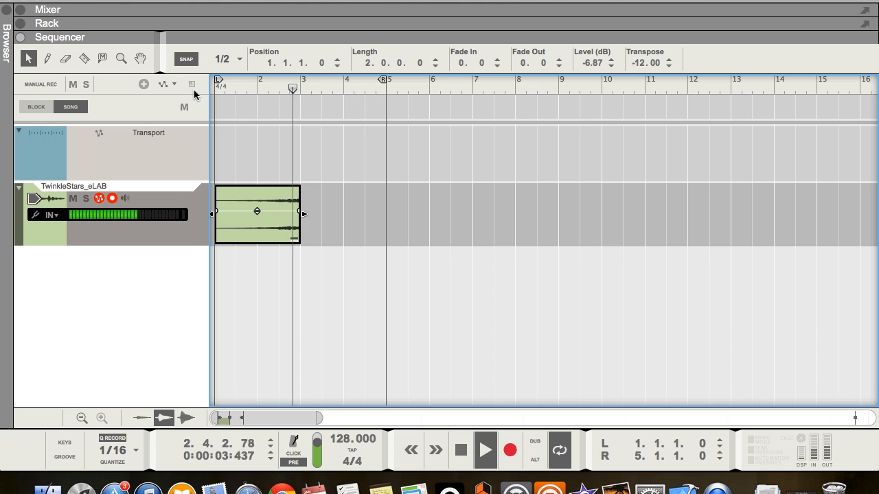
key("space")
Step: Duplicate the reversed clip to bar 3 and reverse the copy so it plays forward
key("super+d")
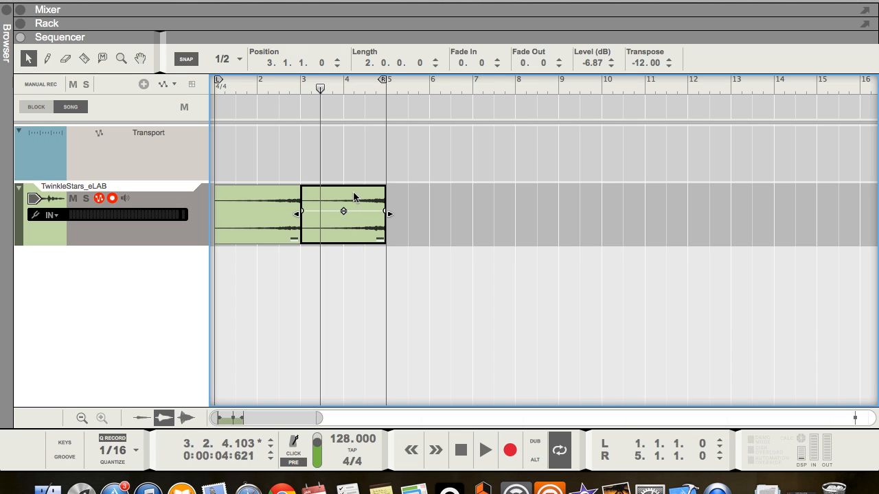
right_click(313, 197)
left_click(368, 294)
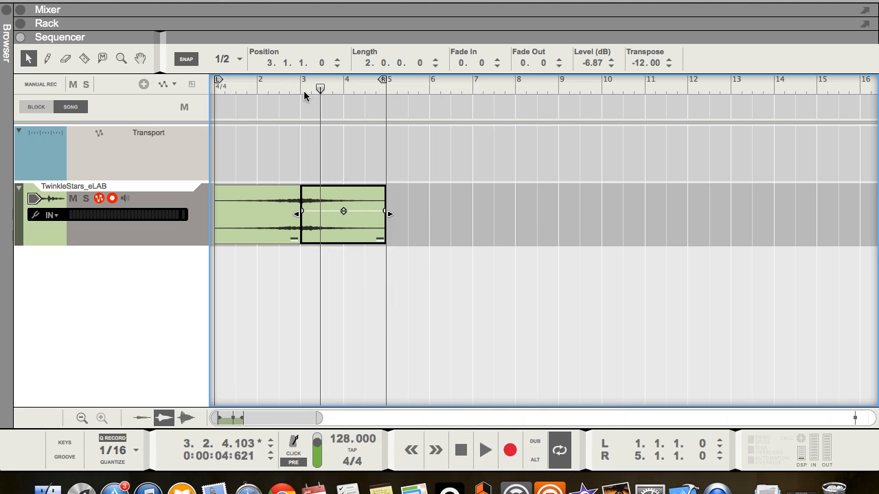
Step: Play back the reversed clip and its forward copy to hear the transition between them
left_click(265, 93)
left_click(259, 87)
key("space")
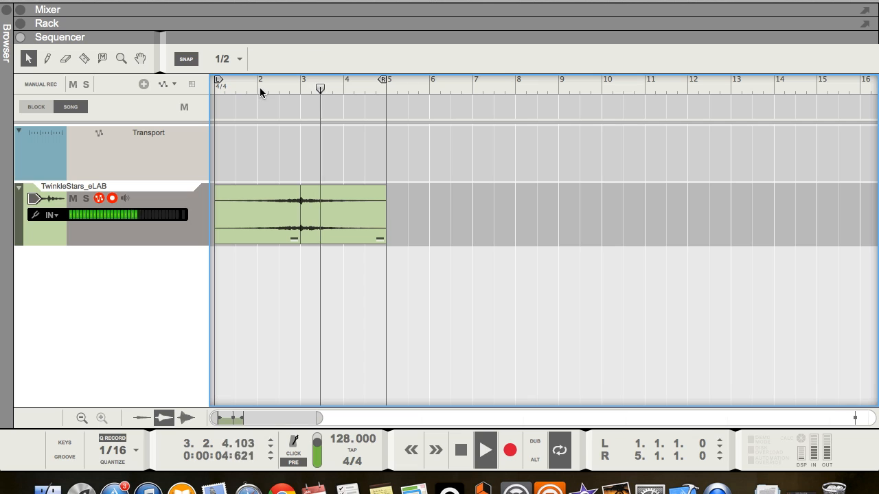
key("space")
Step: Select the forward copy of the clip starting at bar 3
left_click(336, 190)
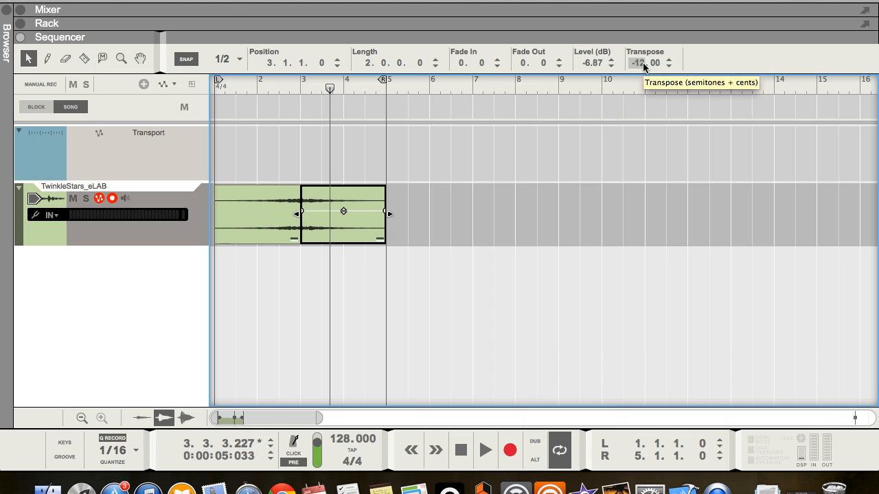
left_click(420, 232)
left_click(386, 230)
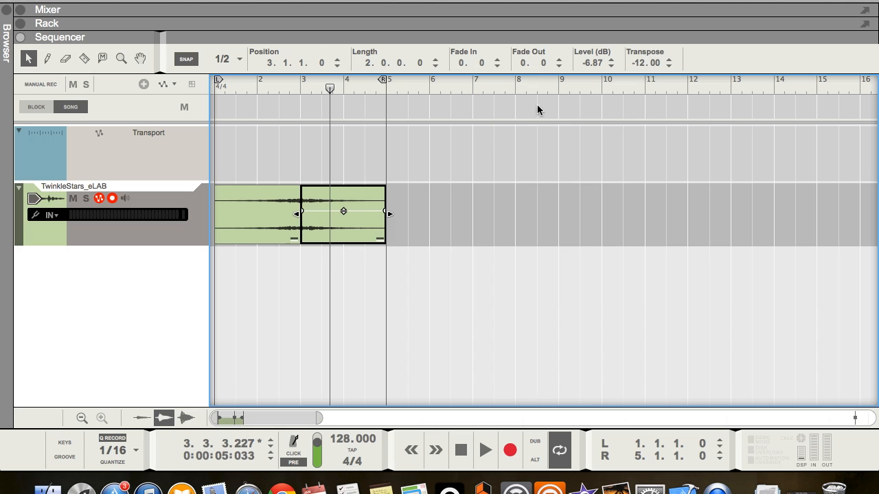
Step: Draw a half-bar empty clip at bar 5, directly after the forward copy on the TwinkleStars track
left_click(637, 63)
key("Return")
left_click(399, 246)
key("w")
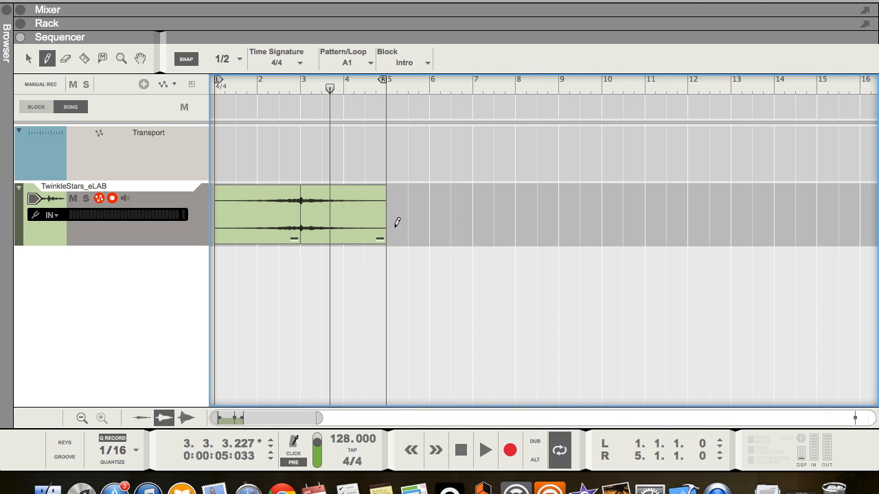
left_click(400, 216)
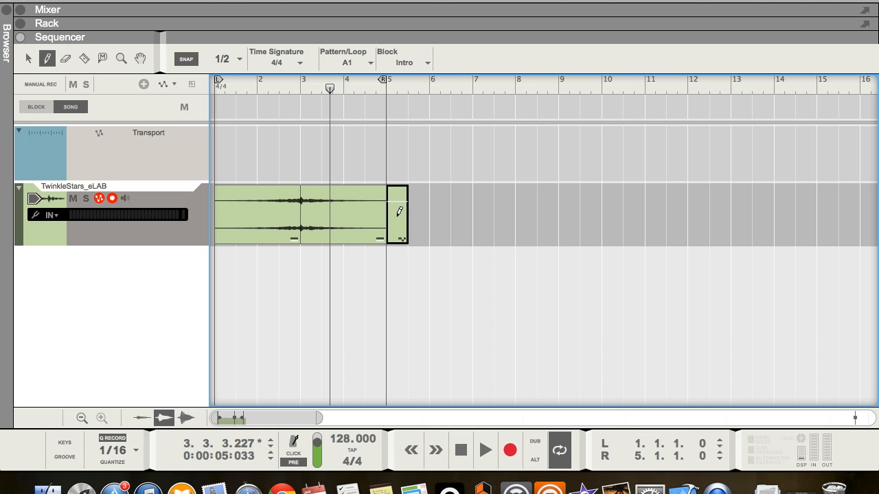
Step: Join the forward copy at bar 3 with the empty half-bar clip into one clip
key("q")
left_click(382, 211, "shift")
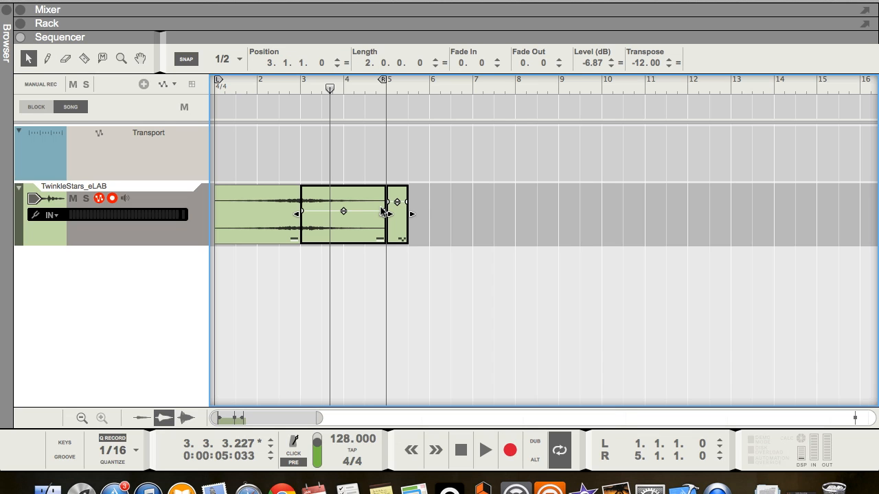
key("super+j")
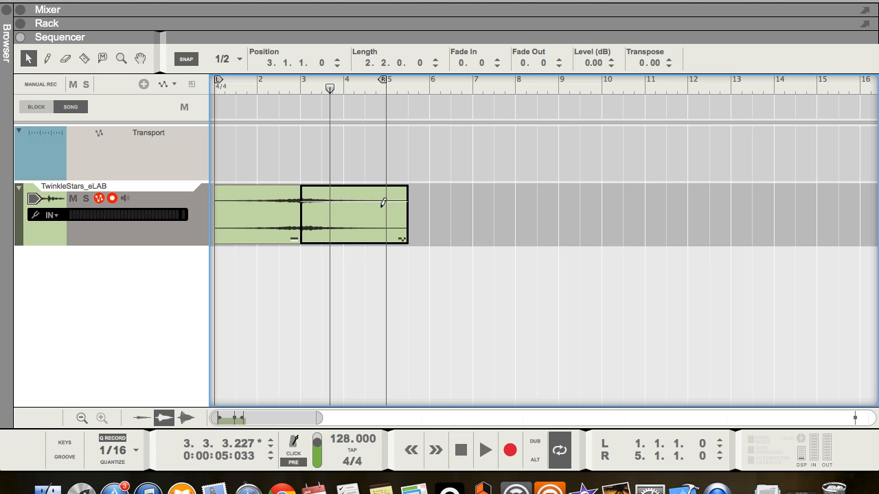
left_click(124, 0)
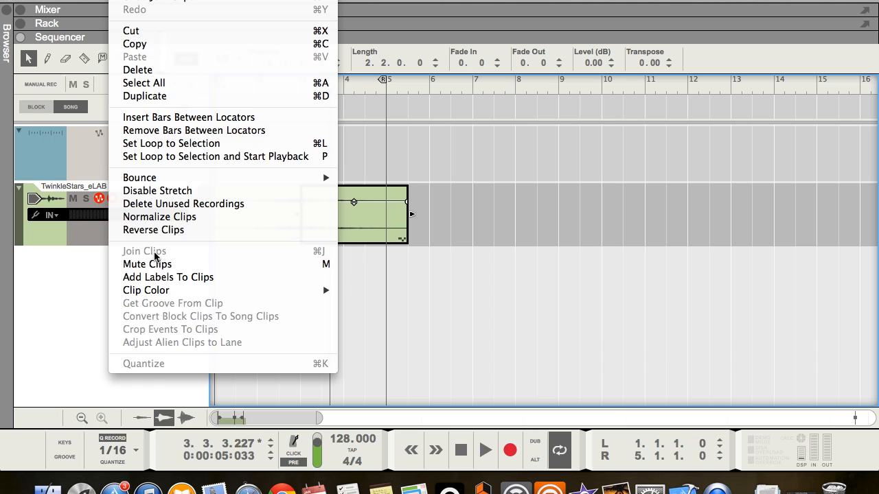
left_click(485, 214)
Step: Shorten the joined clip to end at bar 5 and transpose it to -5.00 semitones
left_click_drag(414, 216, 381, 221)
left_click_drag(637, 64, 632, 89)
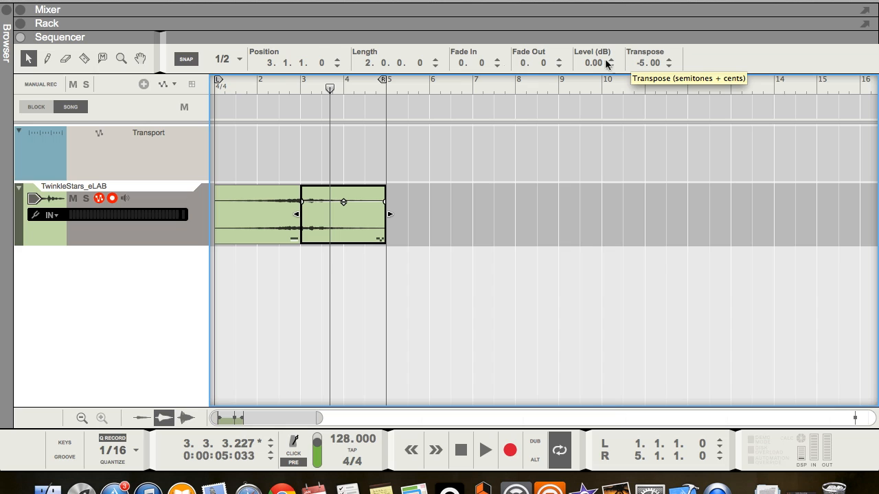
Step: Play the transposed clip from bar 3, and then both clips from bar 1 to hear the pitch change
left_click(301, 87)
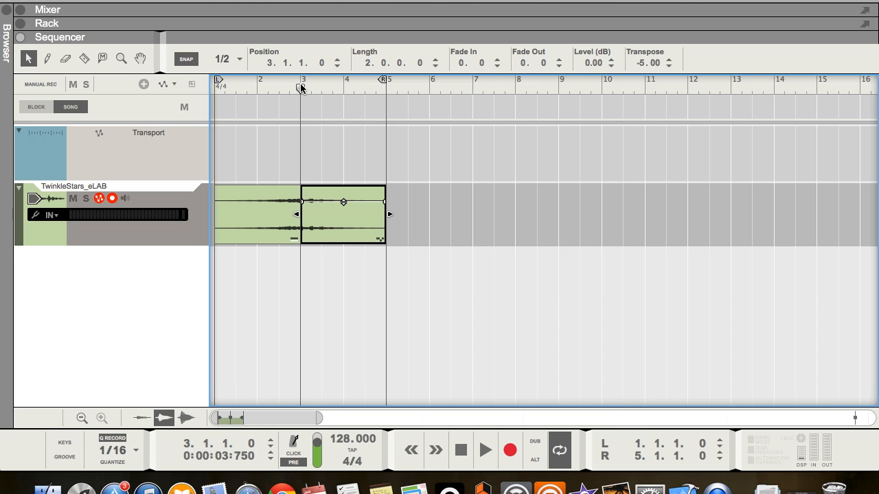
key("space")
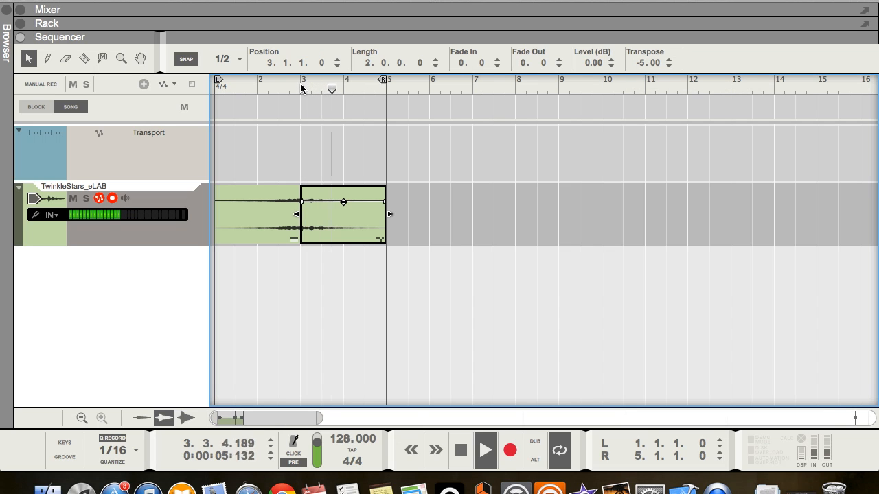
key("space")
left_click_drag(315, 86, 97, 116)
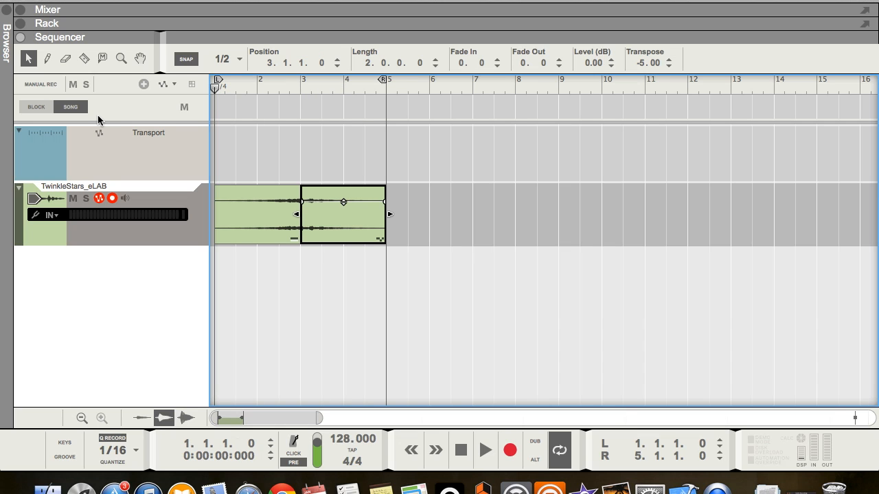
key("space")
left_click(279, 165)
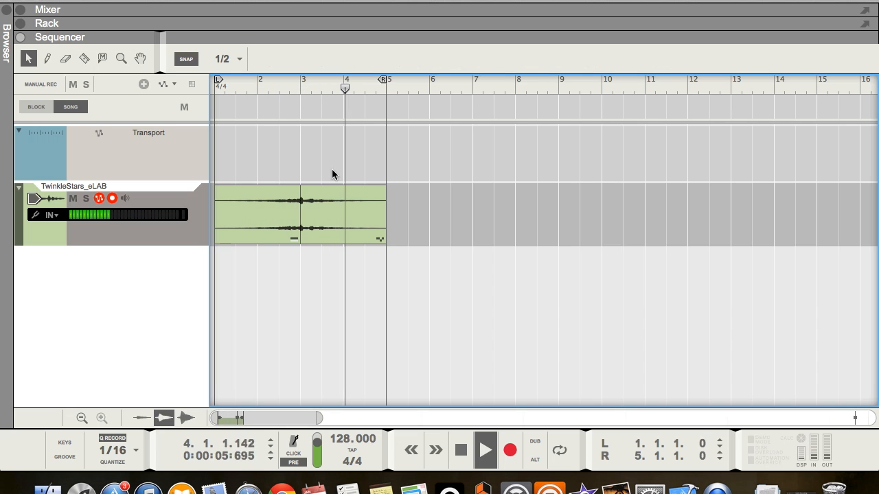
key("space")
Step: Select both clips between bars 1 and 5 and join them into one clip
left_click_drag(401, 199, 262, 229)
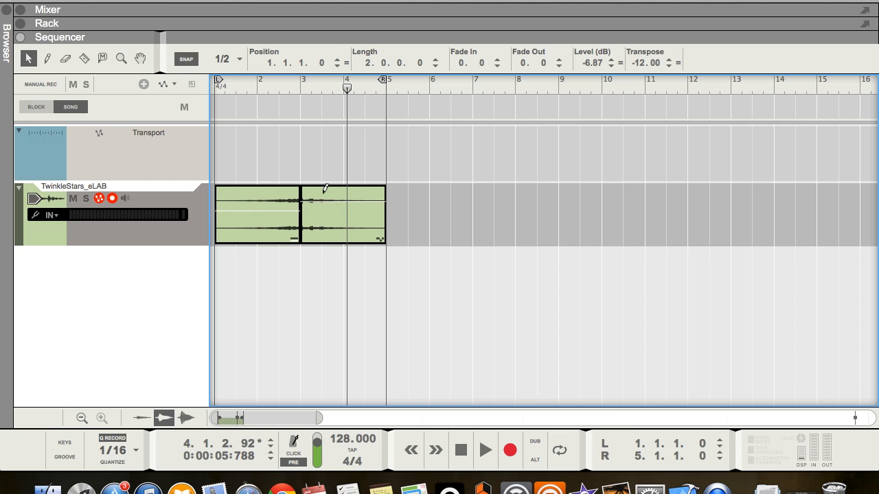
key("super+j")
left_click(531, 168)
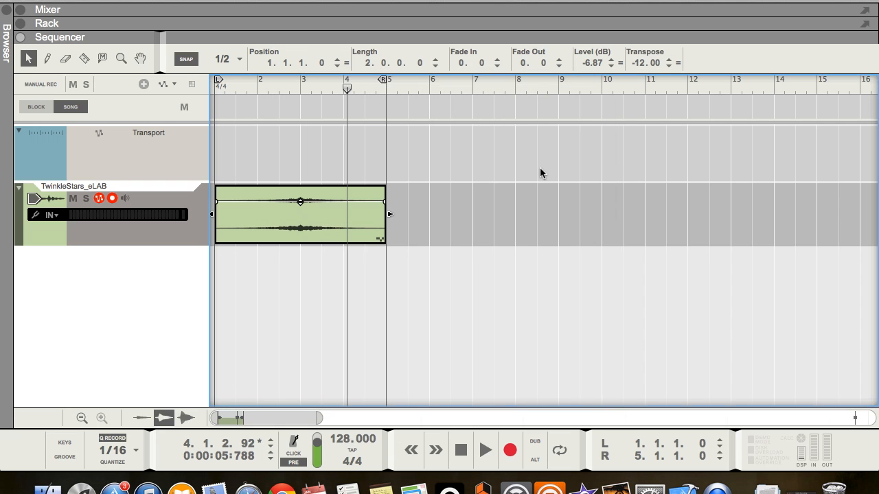
Step: Open the joined clip for comp editing and add a crossfade of 1.160.8 at the bar 3 cut
double_click(333, 226)
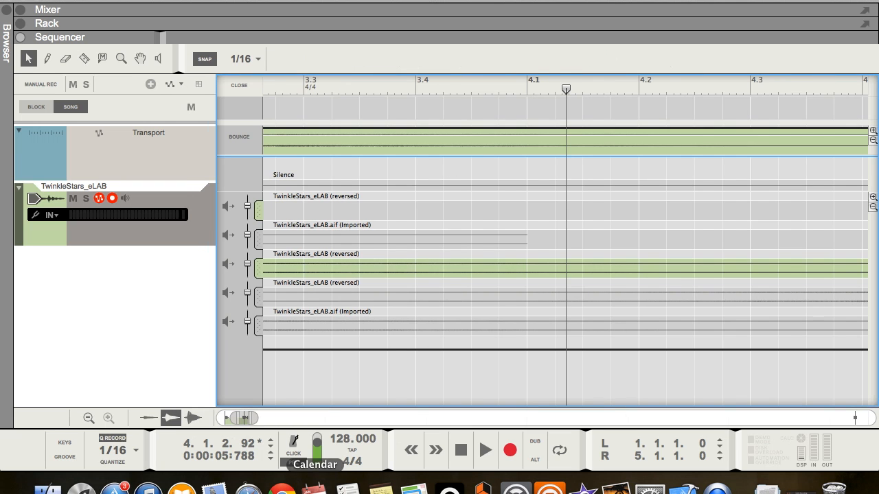
left_click_drag(249, 422, 290, 418)
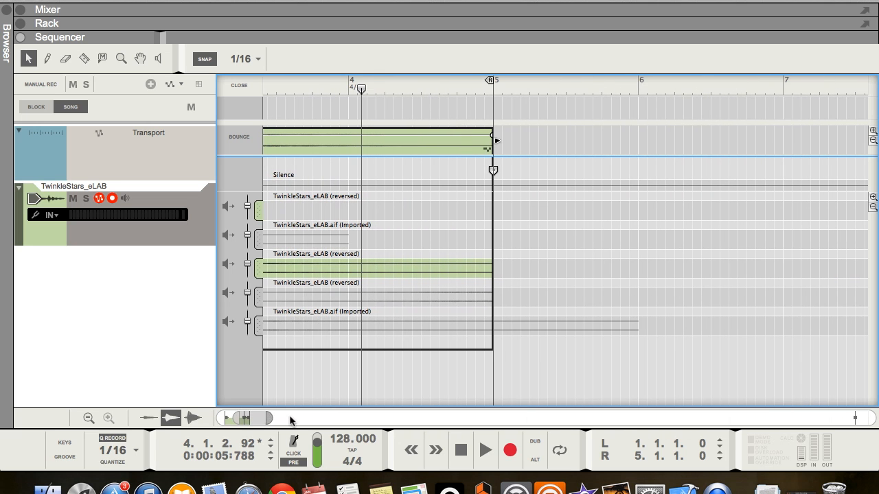
scroll(400, 304, "left", 5)
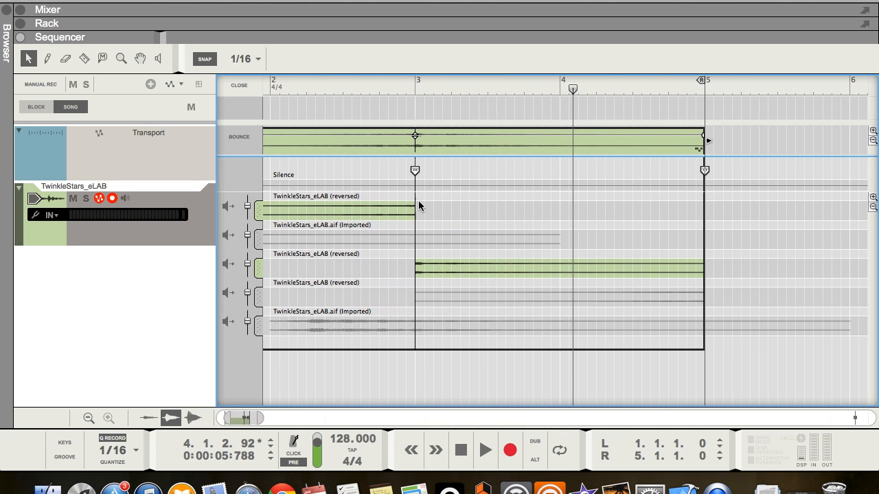
left_click(415, 164)
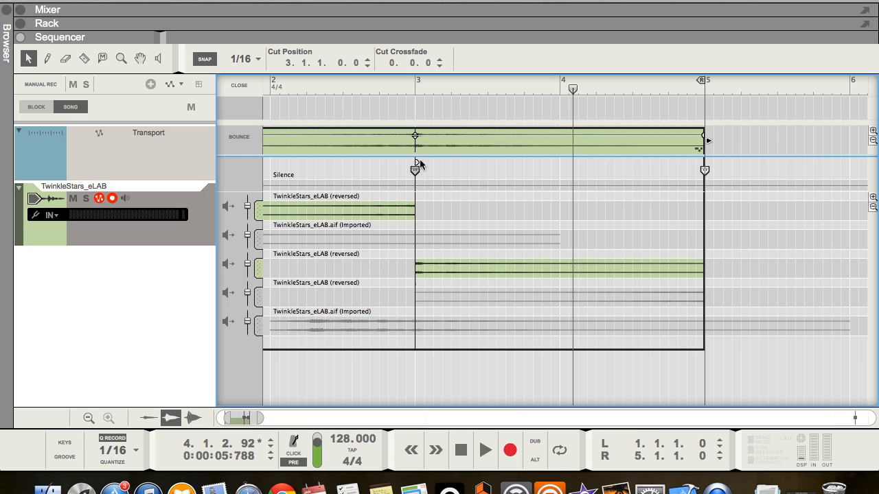
left_click_drag(418, 161, 424, 169)
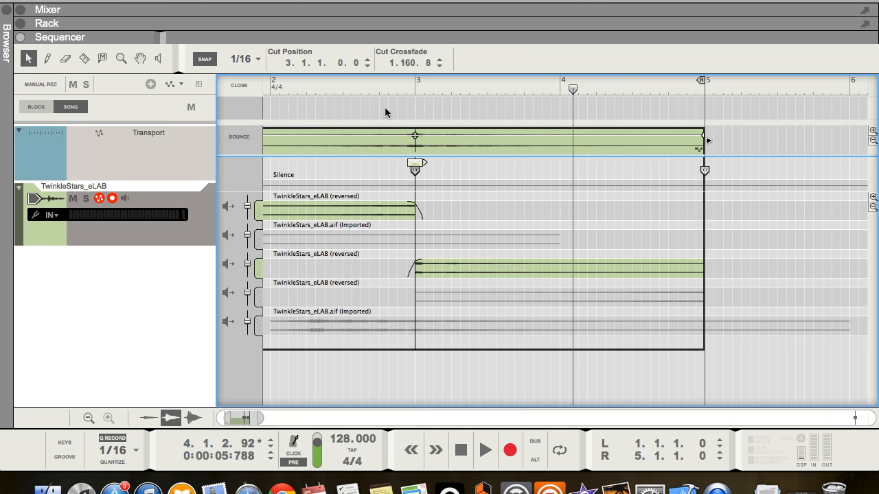
left_click(240, 86)
Step: Play the joined clip from the middle of bar 2 to hear the crossfade
left_click(277, 99)
key("space")
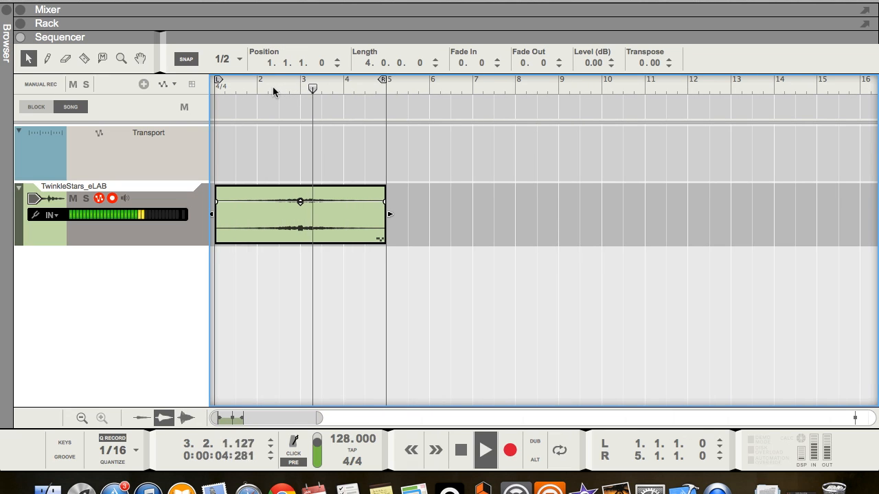
key("space")
left_click(280, 90)
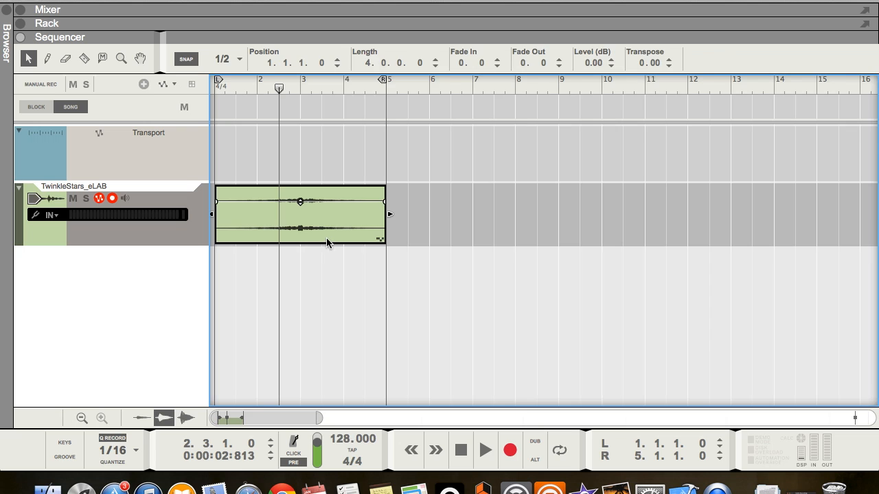
Step: Reopen the clip's comp view, widen the bar 3 crossfade to 5.38.0 and play the transition
double_click(326, 238)
left_click_drag(567, 161, 579, 165)
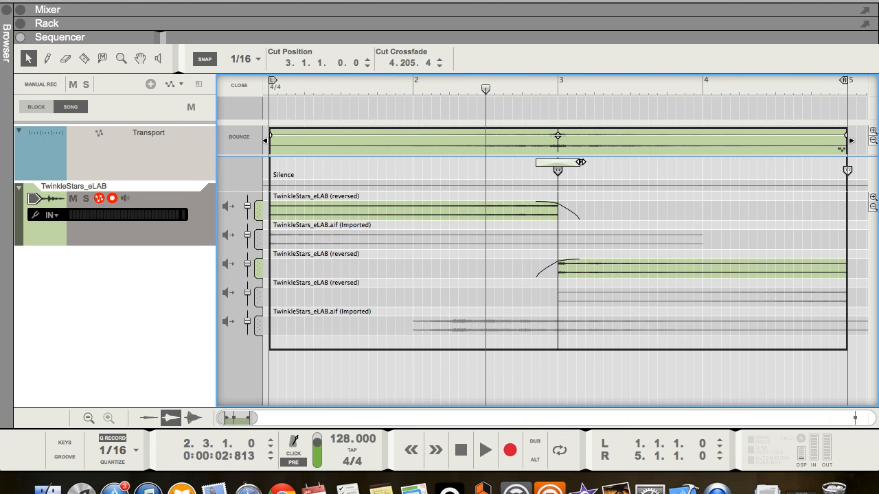
key("space")
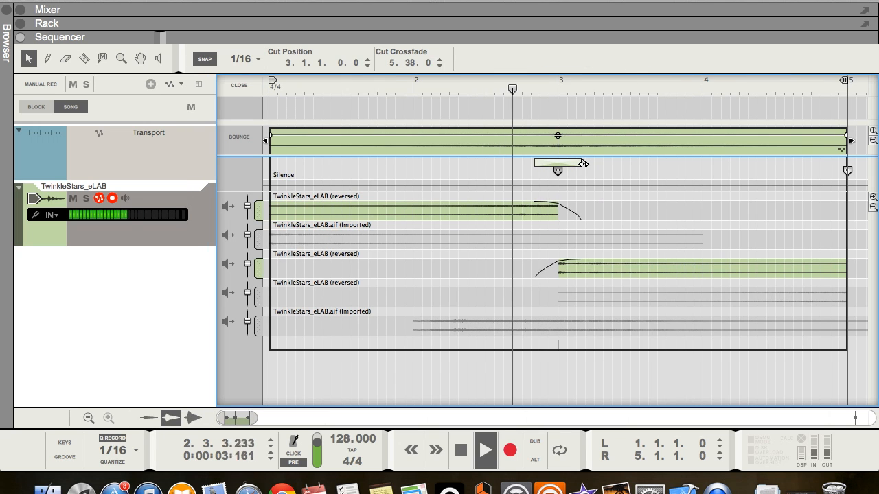
key("space")
Step: Narrow the bar 3 crossfade to 1.233.6 and play the clip from bar 2
left_click_drag(583, 163, 569, 164)
left_click(414, 89)
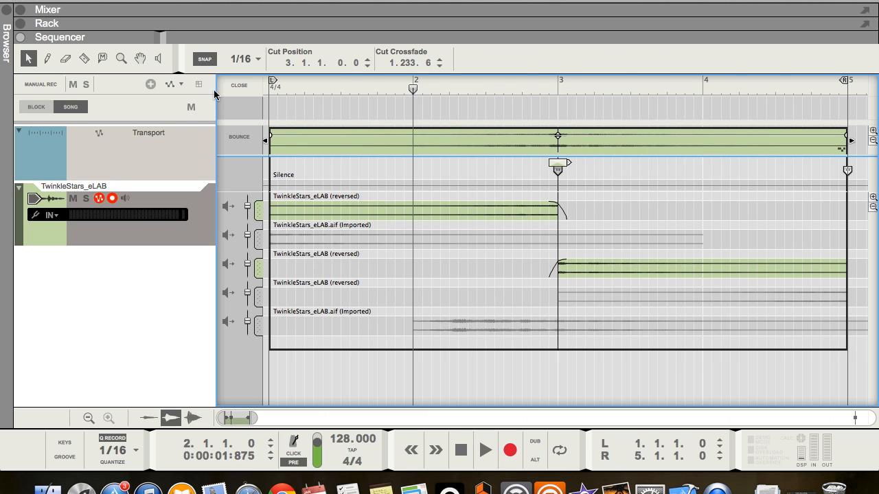
left_click(238, 86)
key("space")
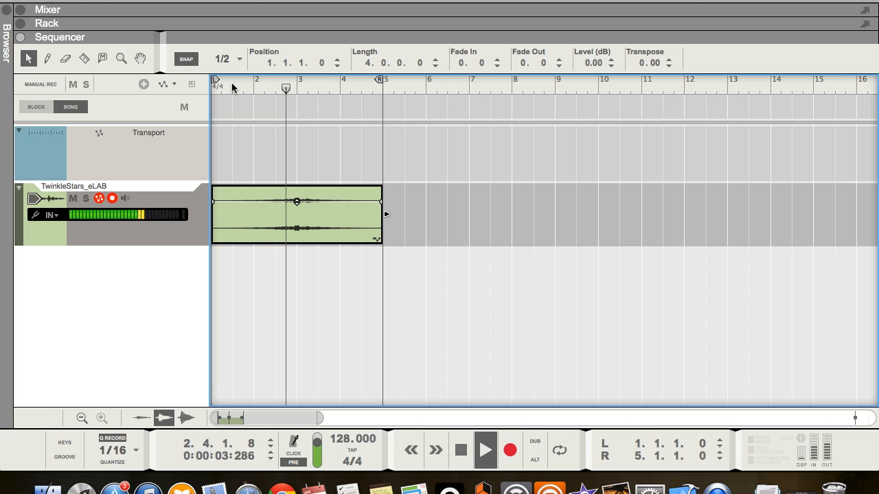
key("space")
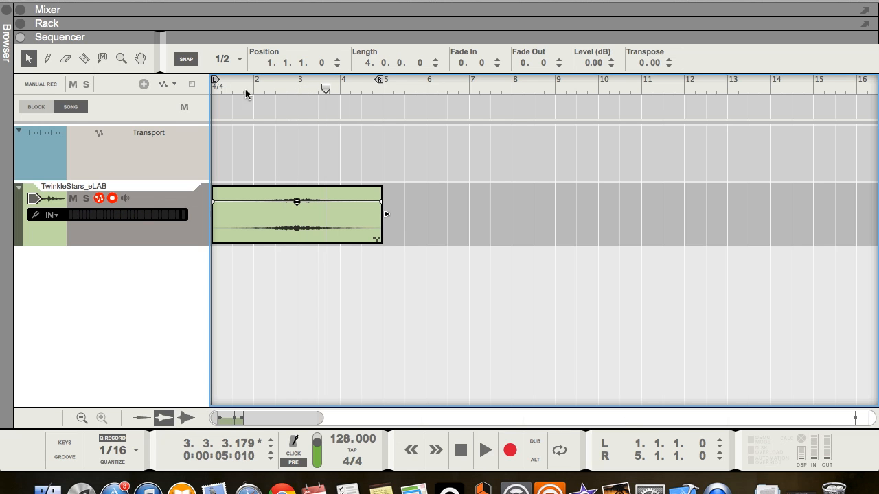
Step: Reopen the clip's comp view and widen the crossfade at the bar 3 cut to 13.120.12
left_click(311, 131)
double_click(310, 221)
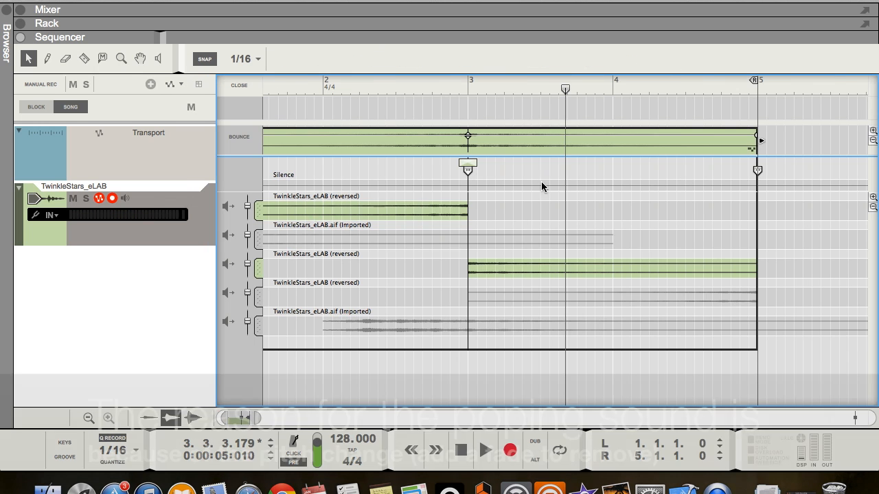
left_click_drag(474, 163, 400, 158)
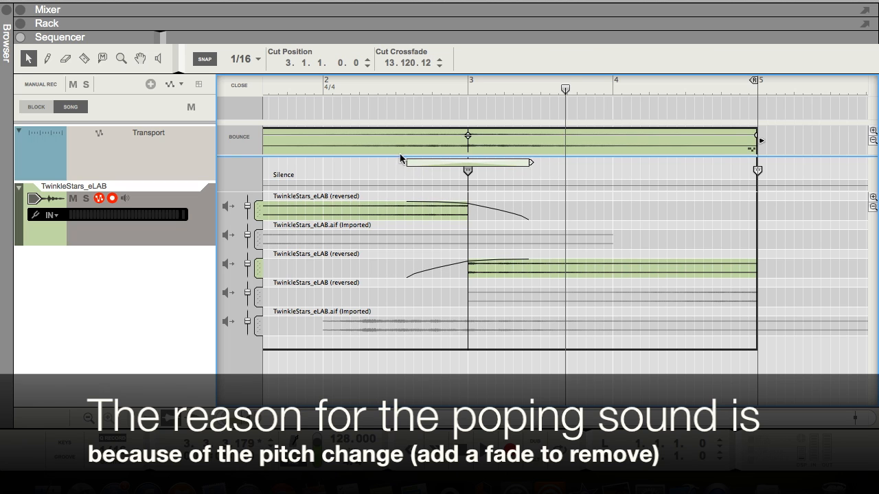
left_click(239, 85)
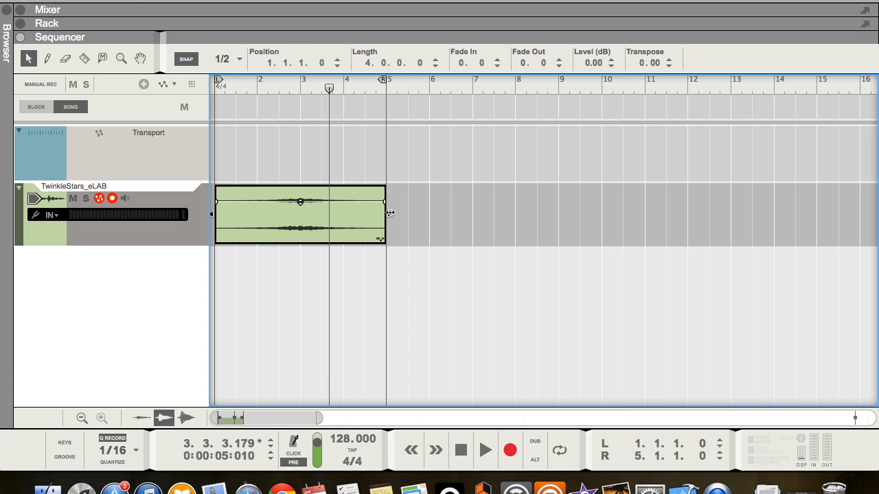
Step: Stretch the joined clip to a length of 8 bars and set the loop to the selection
left_click_drag(391, 214, 549, 218)
key("super+l")
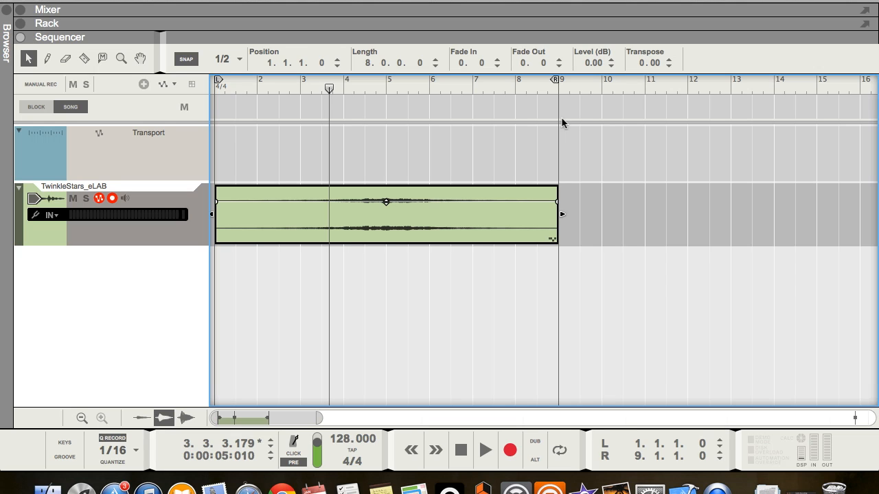
Step: Play the stretched clip from bar 1 and replay the transition from bar 5
left_click_drag(387, 88, 170, 127)
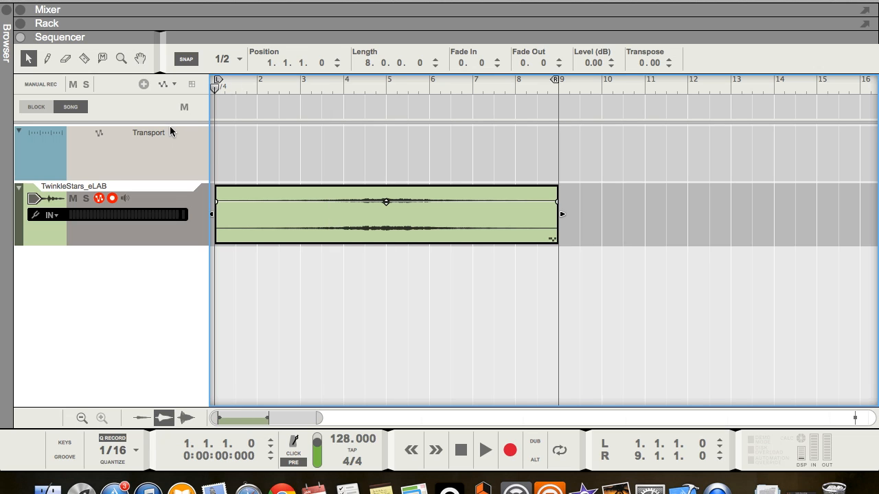
key("space")
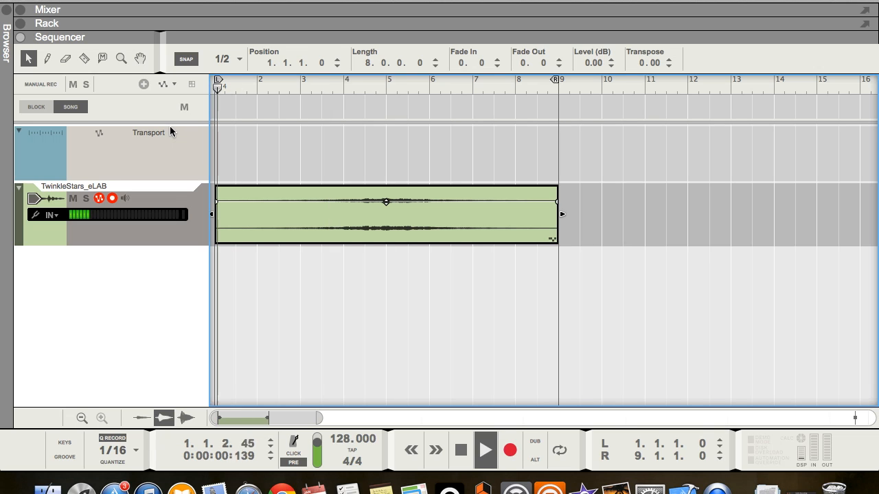
left_click(409, 147)
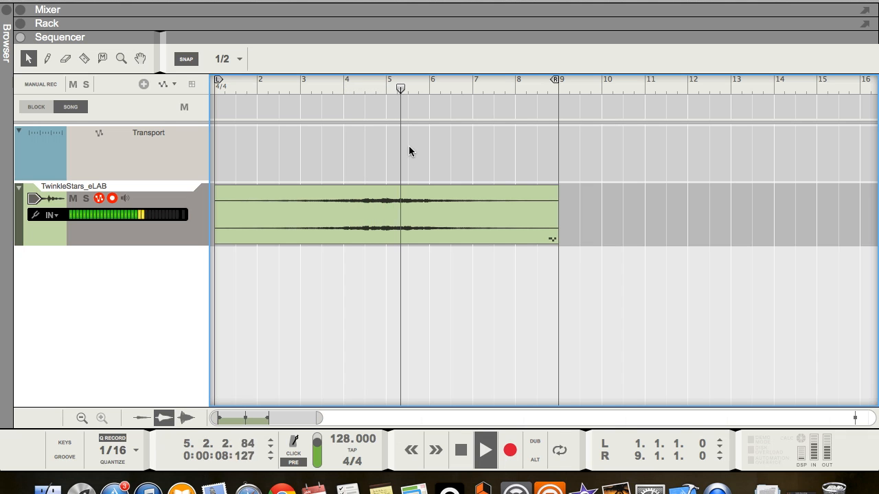
left_click(395, 203)
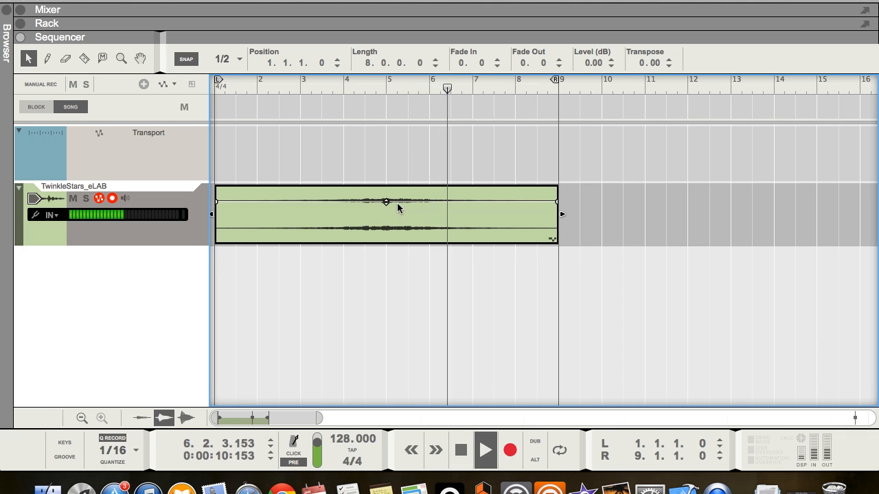
left_click(386, 84)
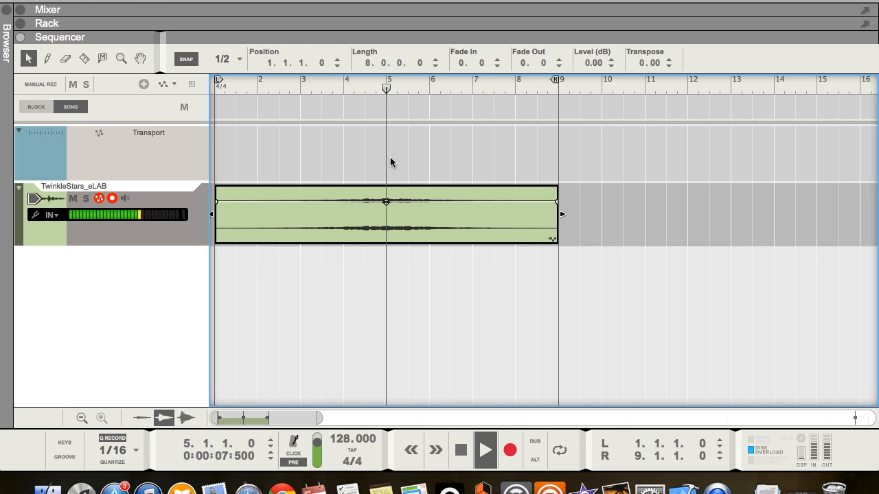
left_click(393, 154)
key("space")
Step: Split the stretched clip at bar 5
left_click(422, 203)
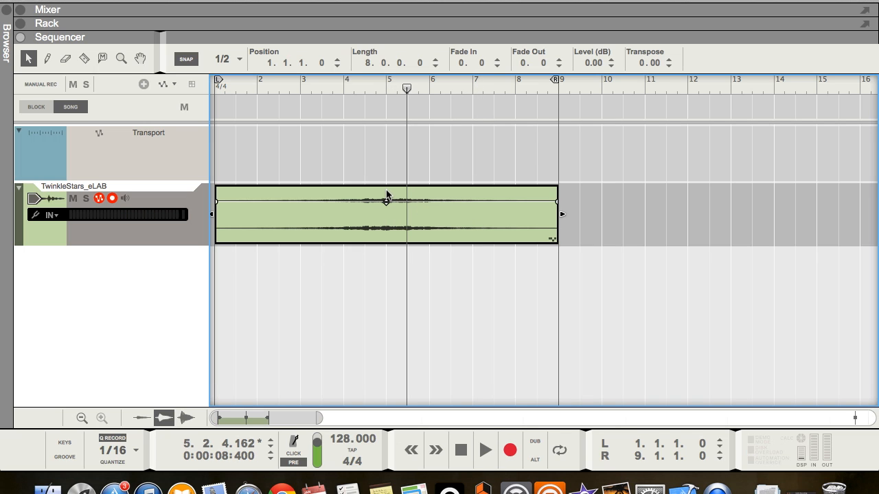
left_click(387, 190, "alt")
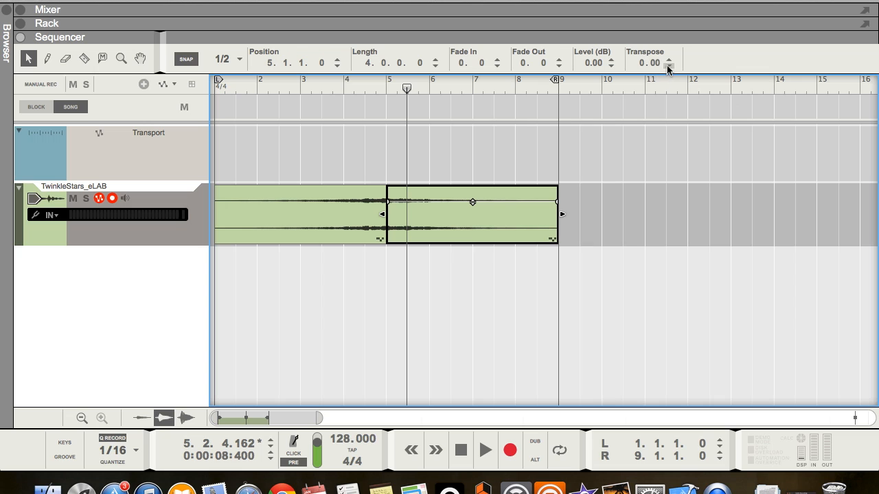
Step: Transpose the clip starting at bar 5 to -5.00 and play the split from bar 5 and from bar 3
left_click(381, 83)
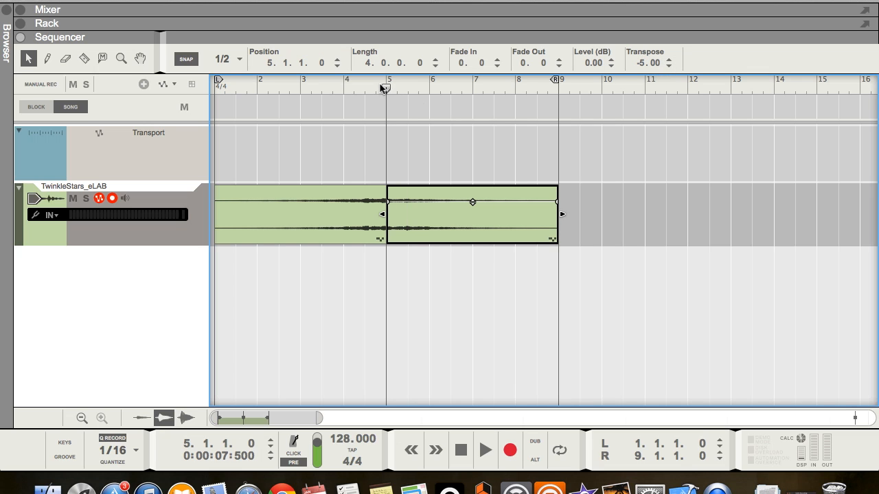
key("space")
key("space")
left_click(296, 81)
key("space")
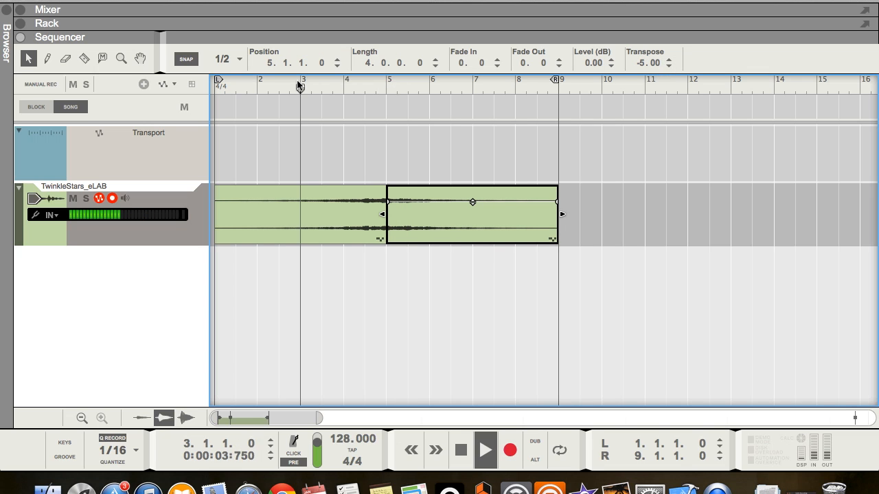
left_click(457, 164)
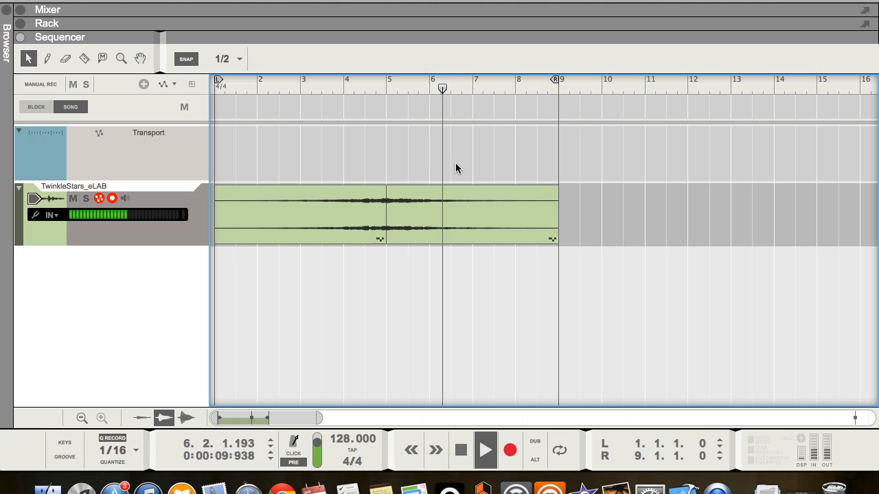
key("space")
Step: Show the insert effects of the TwinkleStars_eLAB track in the rack and add an MClass Equalizer there
left_click_drag(434, 40, 416, 483)
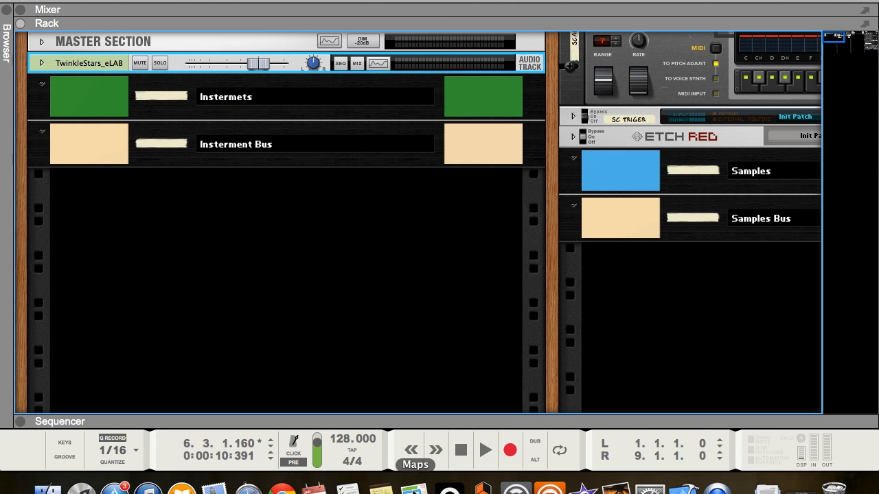
left_click(39, 62)
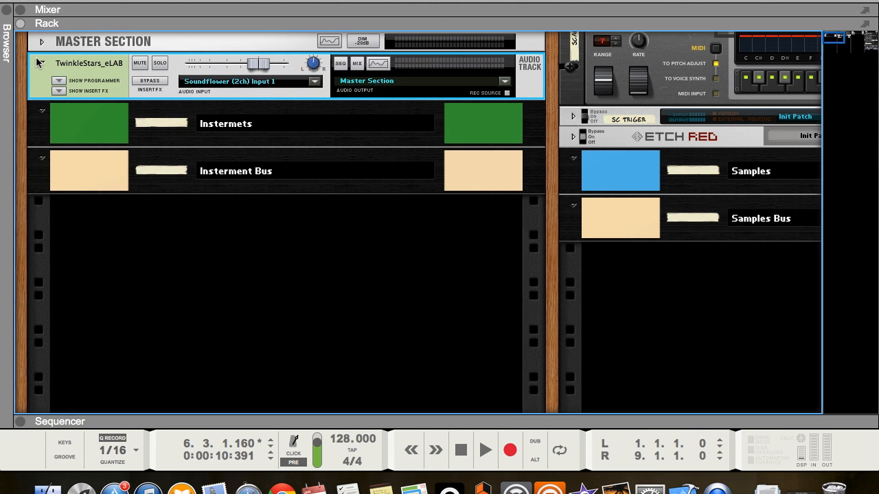
left_click(70, 94)
right_click(139, 114)
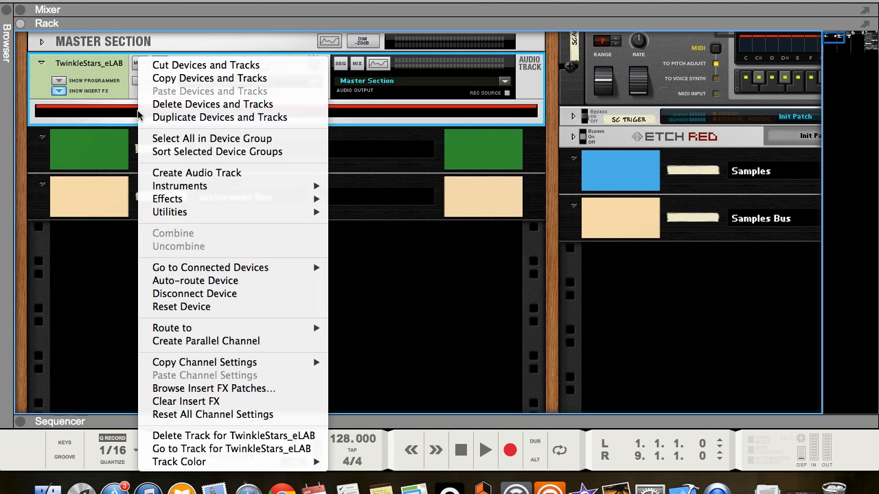
mouse_move(193, 200)
left_click(381, 246)
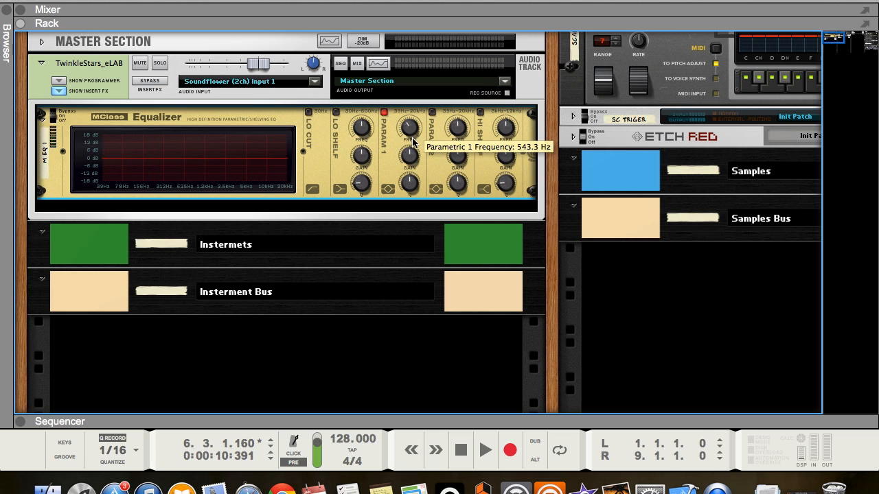
Step: Cut the gain of the equalizer's Parametric 1 band at 543.3 Hz and adjust its Q
left_click_drag(406, 157, 407, 123)
left_click_drag(408, 180, 406, 187)
left_click_drag(407, 157, 410, 173)
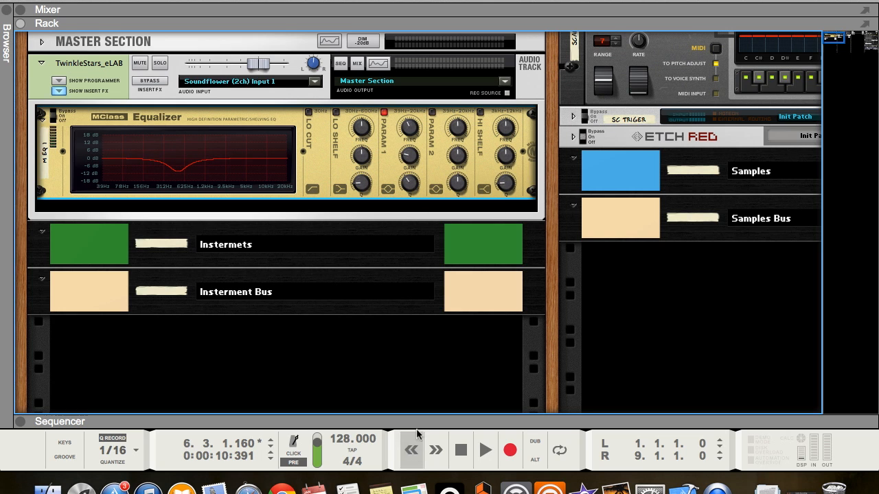
Step: Play the clips from around bar 4 and compare the sound with Parametric 1 off, leaving the band enabled
left_click_drag(410, 420, 410, 64)
left_click(361, 154)
key("space")
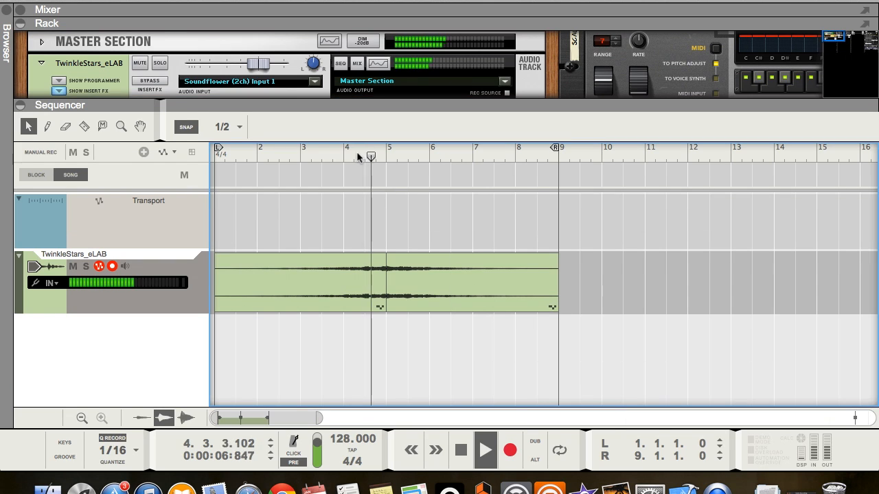
scroll(375, 63, "down", 2)
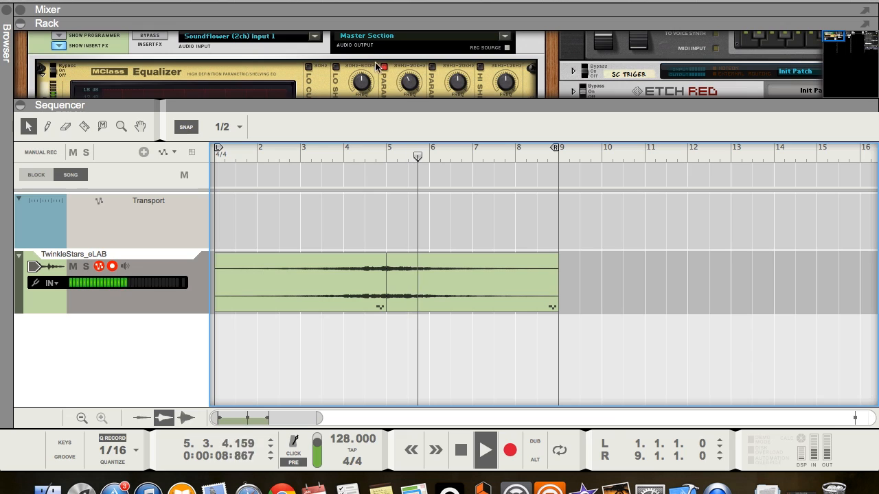
left_click(384, 67)
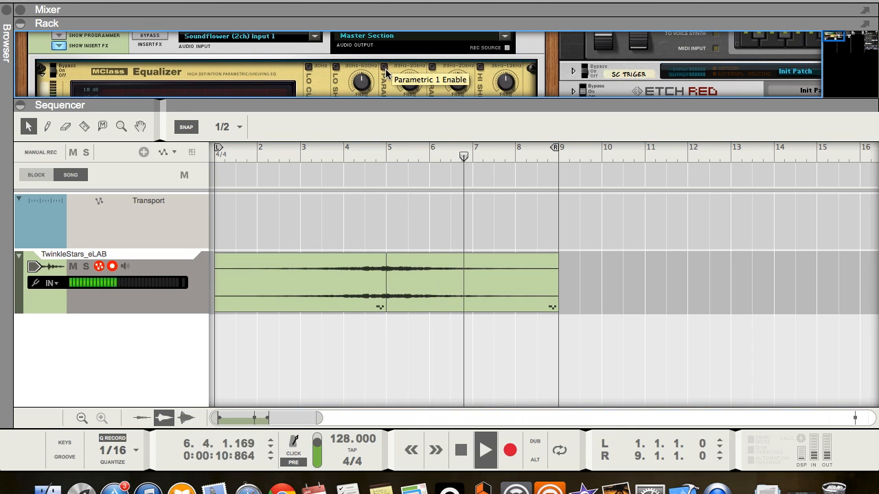
key("space")
left_click(385, 67)
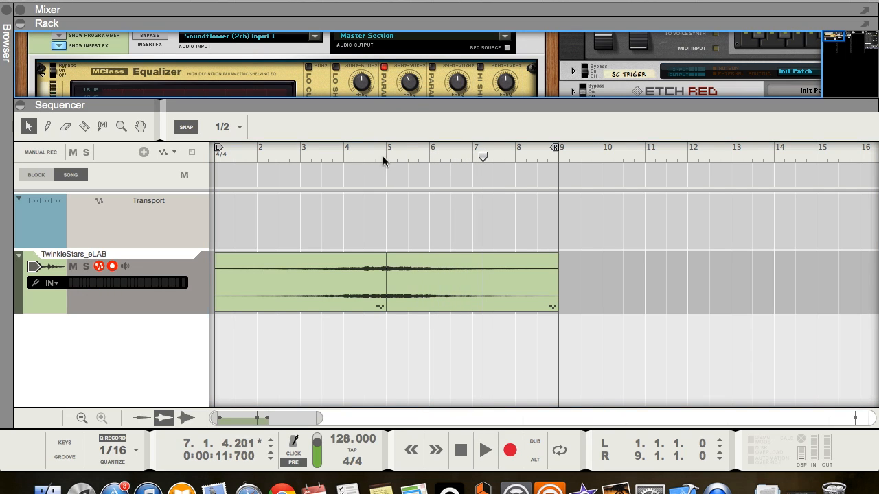
Step: Find The Echo among the Reason effects and add it below the equalizer in the track's insert effects
scroll(357, 79, "down", 1)
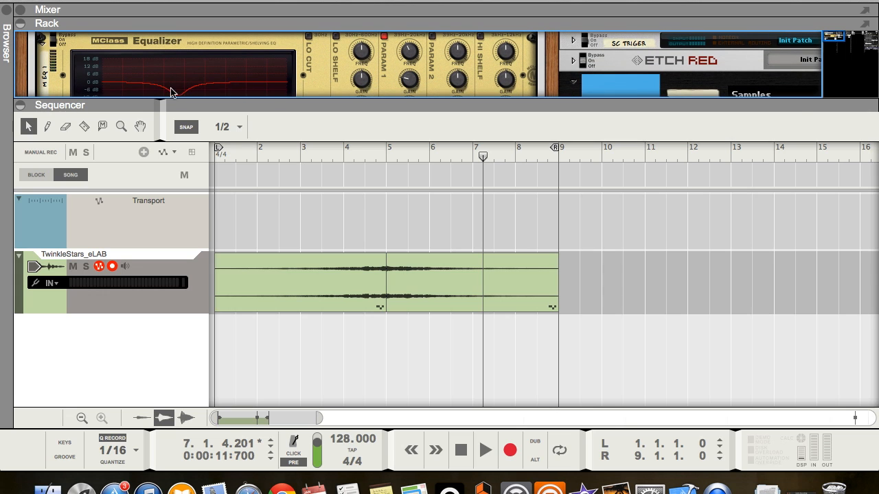
left_click_drag(401, 103, 401, 190)
left_click(5, 19)
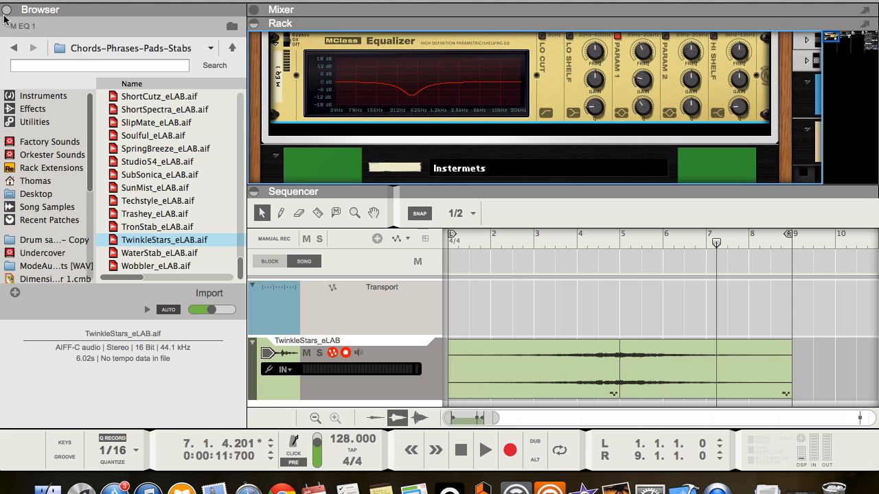
left_click(31, 112)
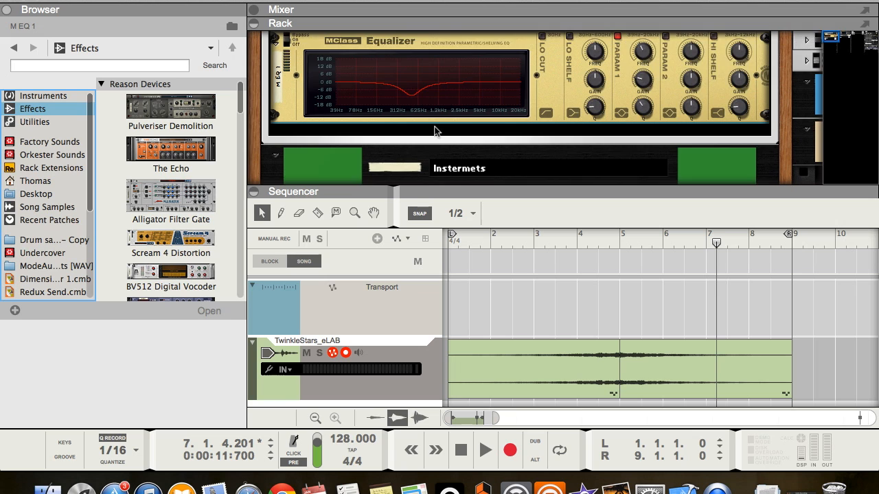
scroll(434, 130, "down", 3)
scroll(203, 144, "down", 5)
scroll(203, 144, "down", 20)
scroll(203, 146, "down", 6)
scroll(203, 146, "up", 15)
scroll(203, 144, "up", 12)
left_click_drag(199, 145, 357, 123)
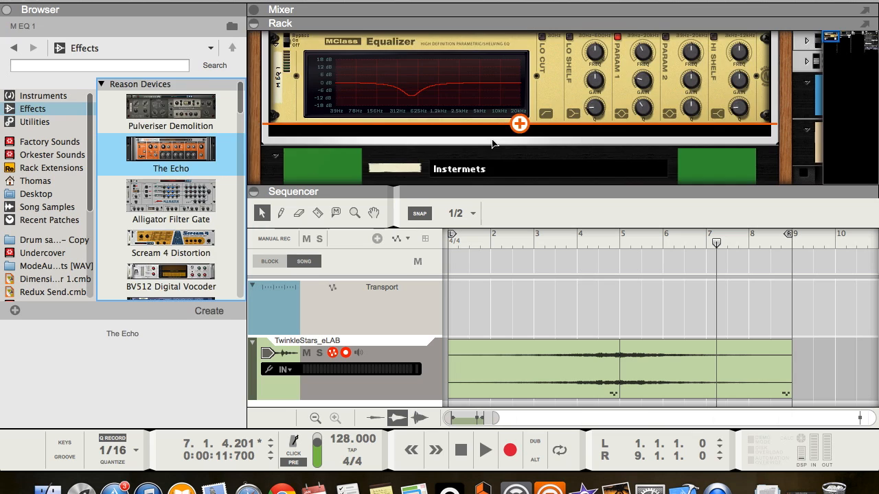
left_click_drag(492, 143, 542, 134)
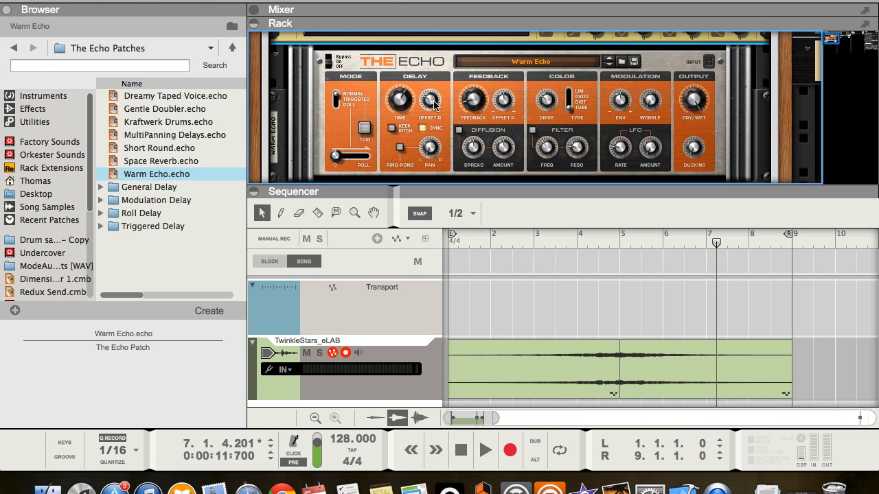
Step: Set The Echo's dry/wet balance to 39% and its feedback to 57% while playing the clips from bar 4
left_click_drag(692, 99, 697, 132)
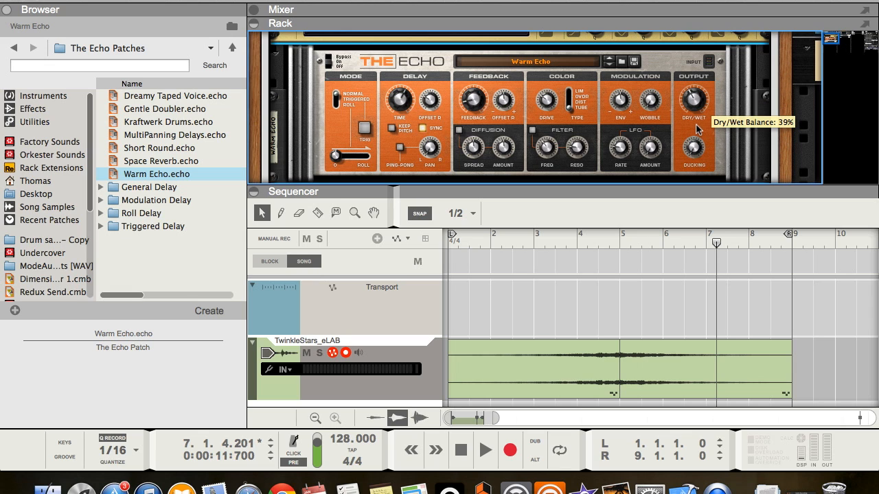
left_click(575, 246)
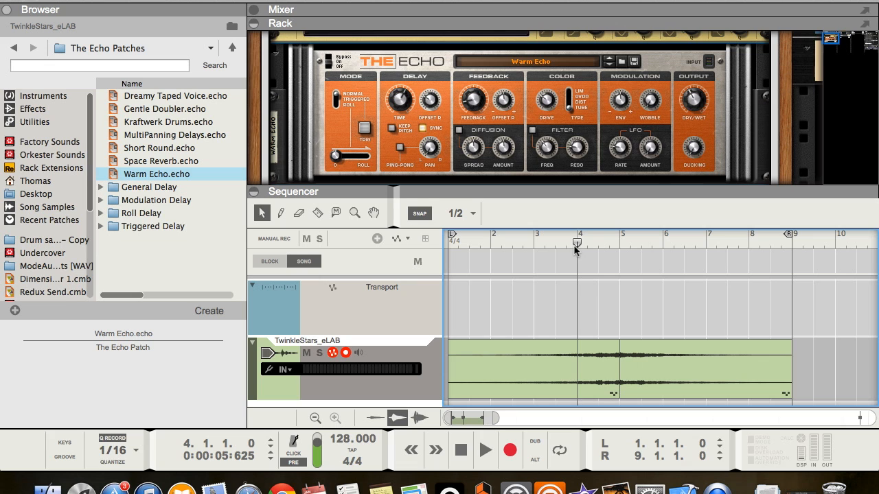
key("space")
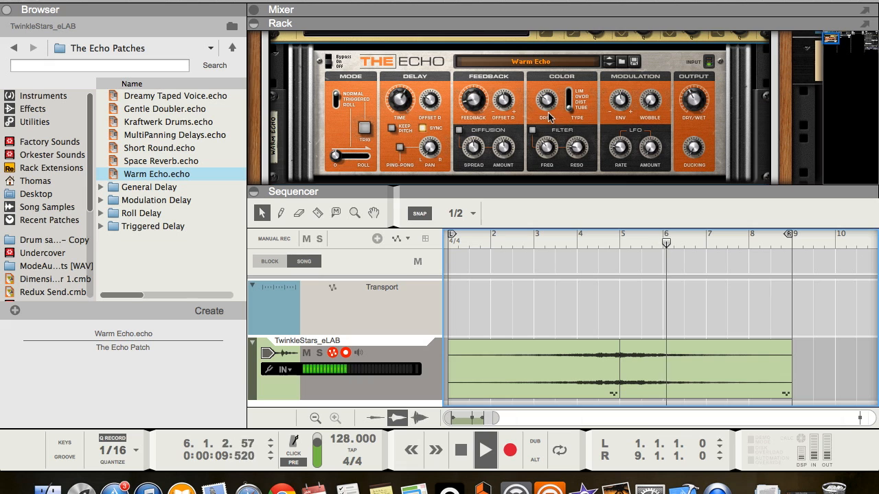
left_click_drag(473, 99, 471, 98)
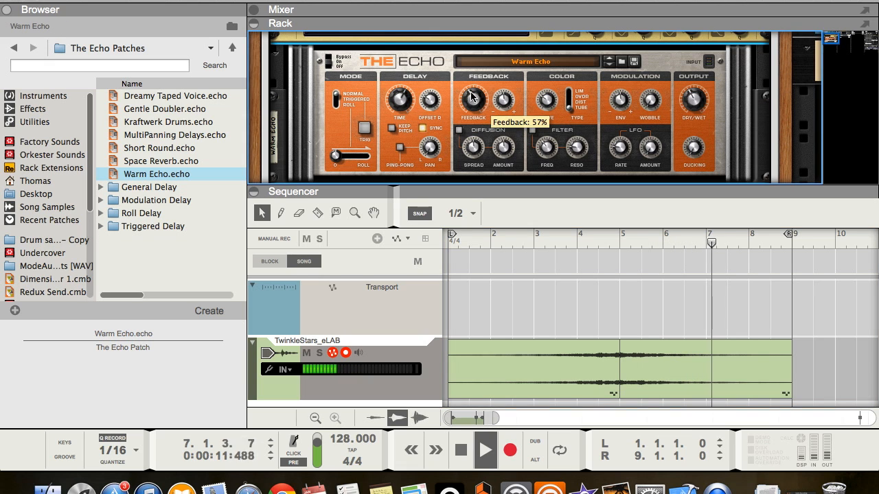
key("space")
Step: Add an RV7000 Advanced Reverb below The Echo in the track's insert effects
scroll(519, 124, "down", 2)
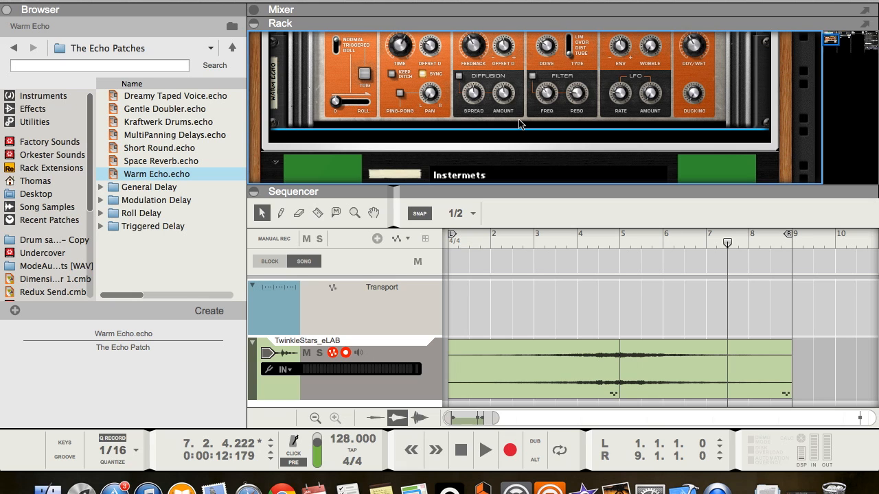
left_click(25, 111)
scroll(145, 166, "down", 4)
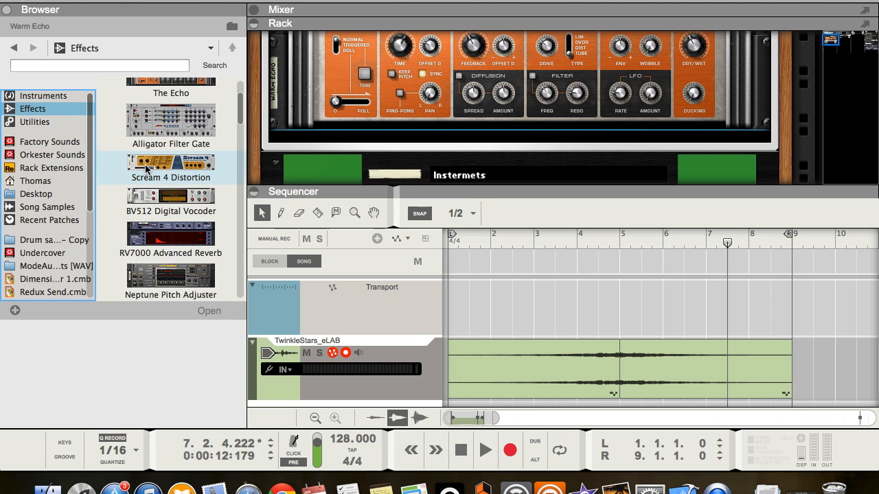
scroll(174, 179, "down", 15)
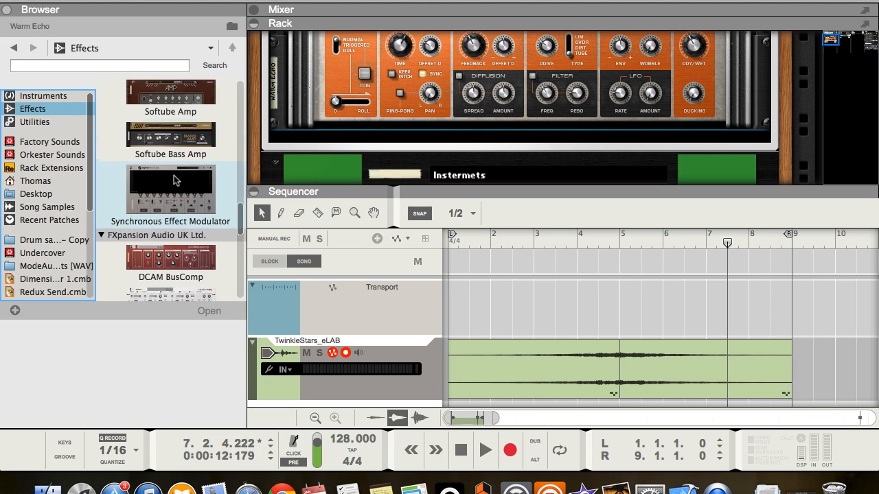
scroll(174, 179, "down", 5)
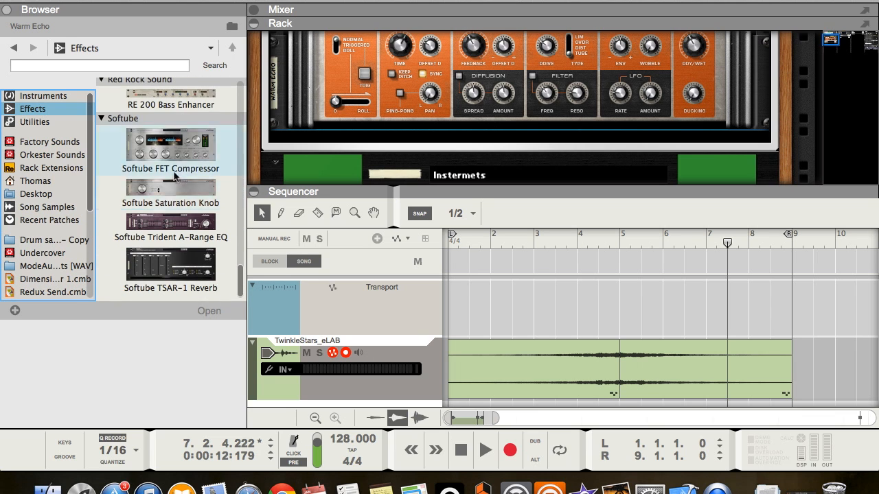
scroll(173, 251, "up", 20)
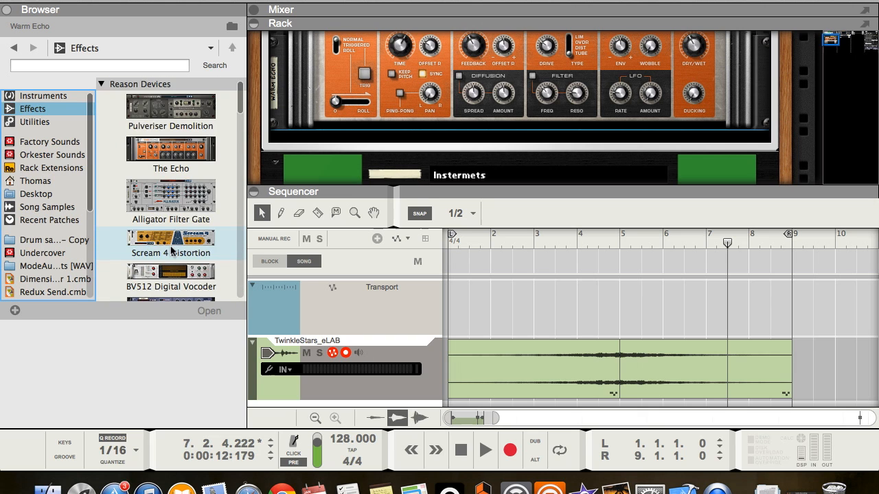
scroll(173, 247, "down", 2)
left_click_drag(165, 234, 353, 126)
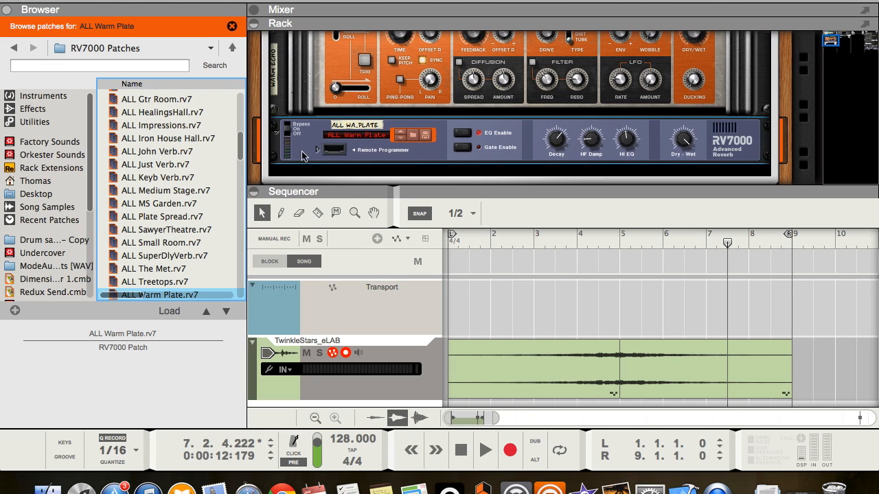
Step: Load the EFX Kick Bomb patch into the RV7000 reverb
scroll(154, 180, "down", 12)
scroll(154, 180, "down", 5)
scroll(147, 130, "up", 1)
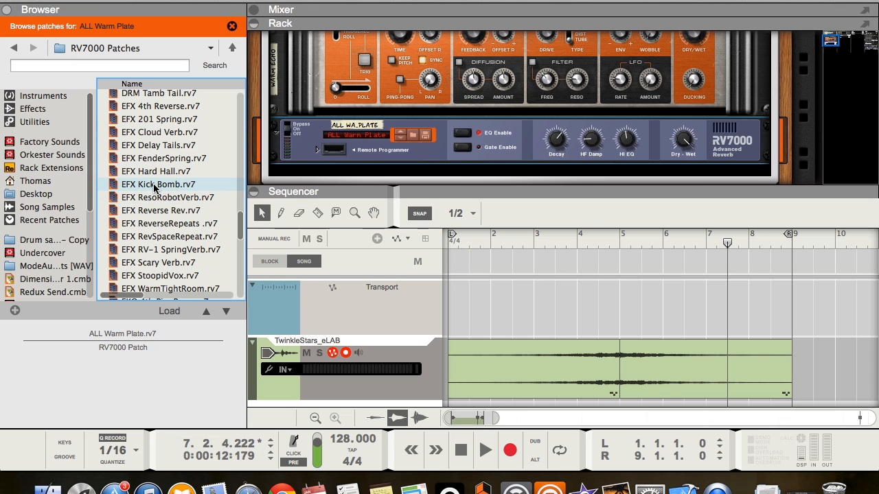
left_click_drag(154, 187, 444, 134)
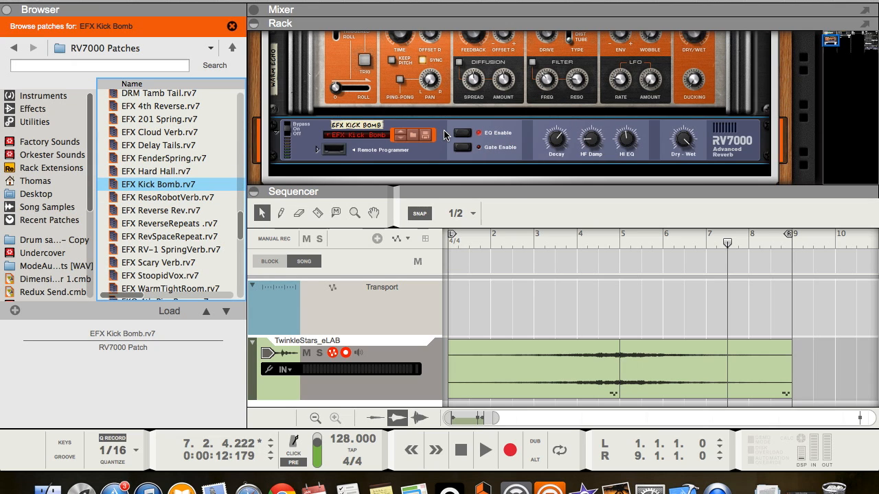
Step: Show the RV7000's Remote Programmer and set the reverb's dry/wet to 66
scroll(440, 132, "down", 2)
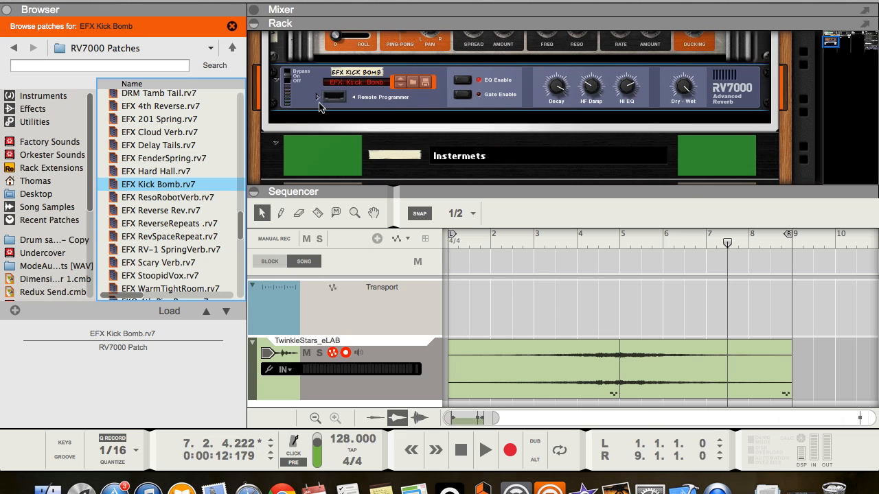
left_click(318, 97)
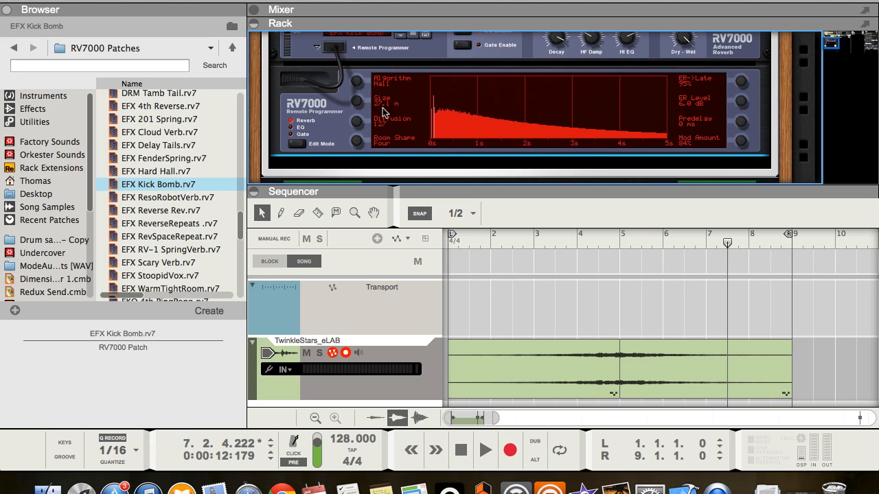
scroll(390, 111, "up", 1)
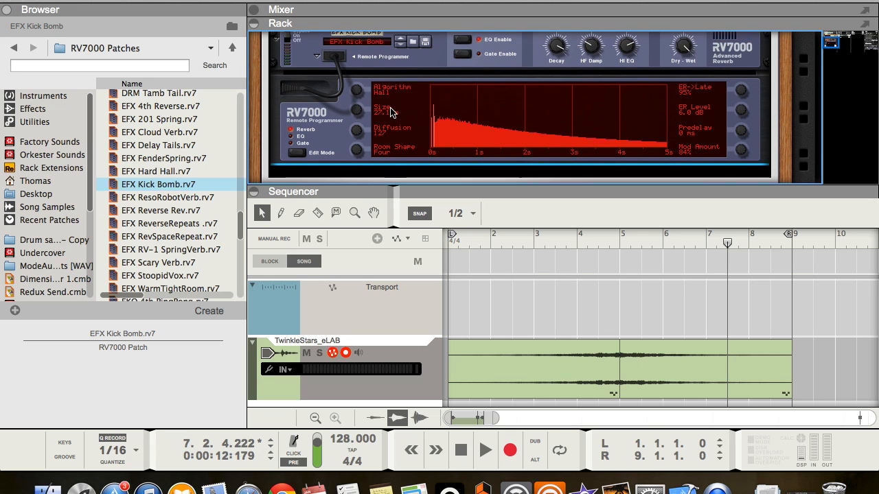
left_click_drag(690, 44, 693, 64)
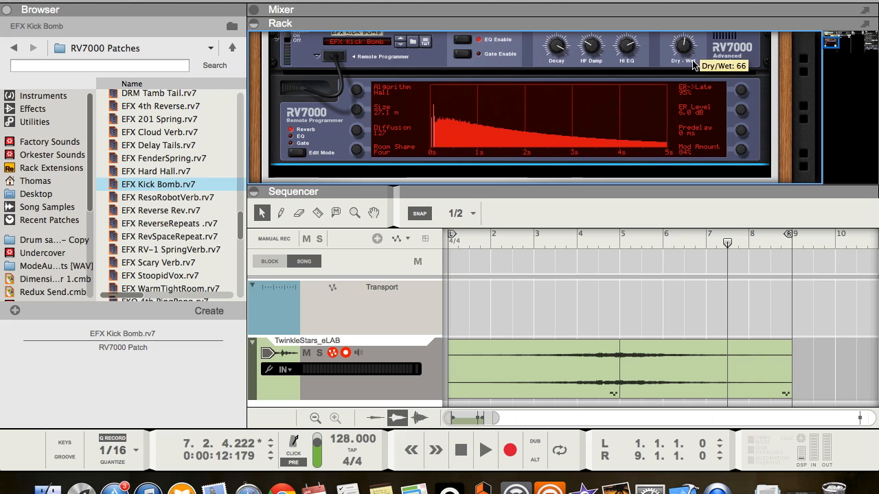
Step: Play the clips through the reverb from position 3.3.1
left_click(547, 243)
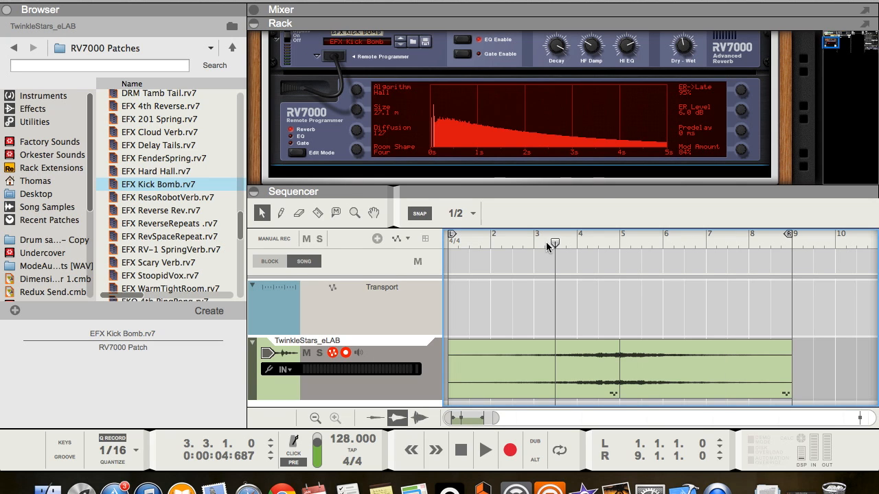
key("space")
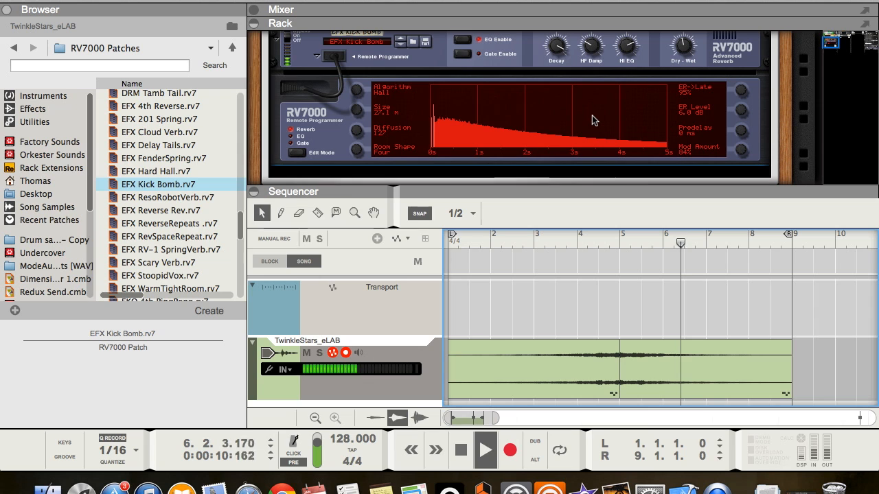
Step: Stop playback and set The Echo's dry/wet balance to 65%
scroll(594, 120, "up", 3)
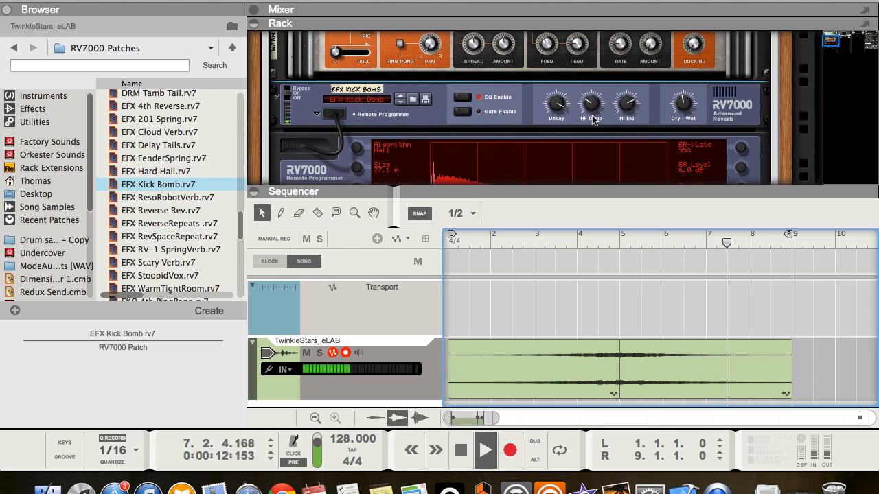
key("space")
scroll(591, 117, "up", 3)
left_click(692, 51)
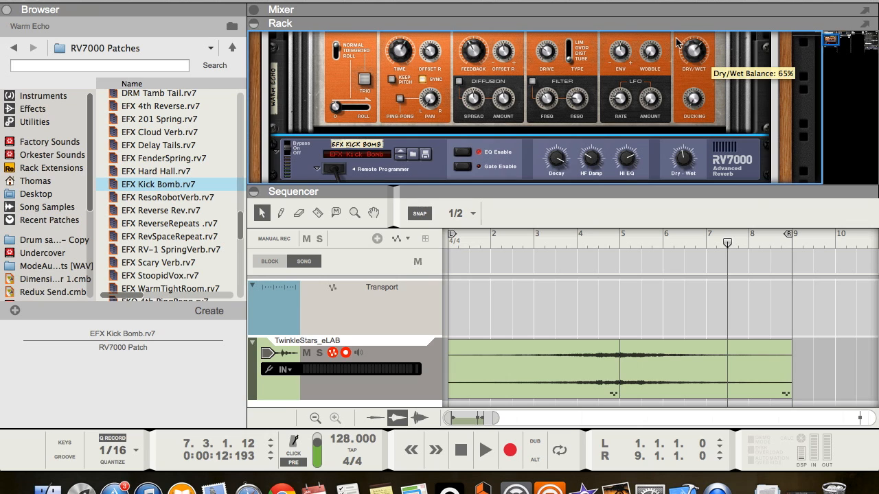
Step: Play the clips from position 4.1.1 and again from around the middle of bar 4, checking the sound through the echo and reverb
left_click(577, 243)
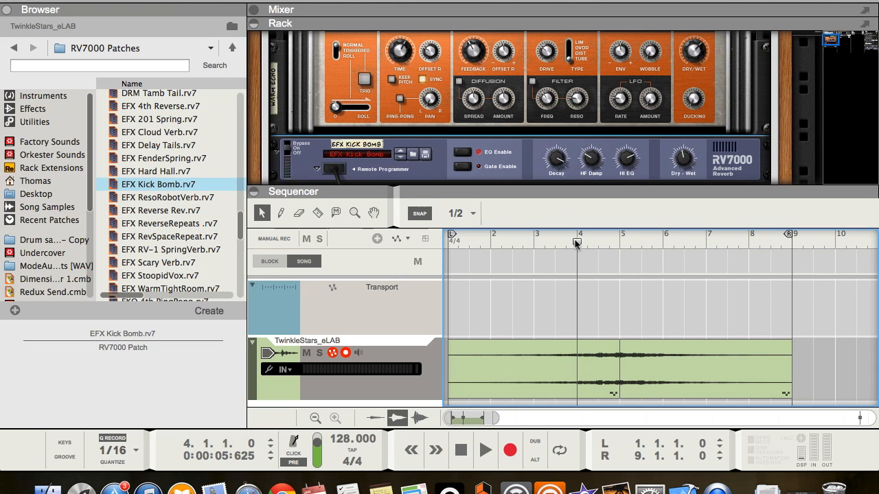
key("space")
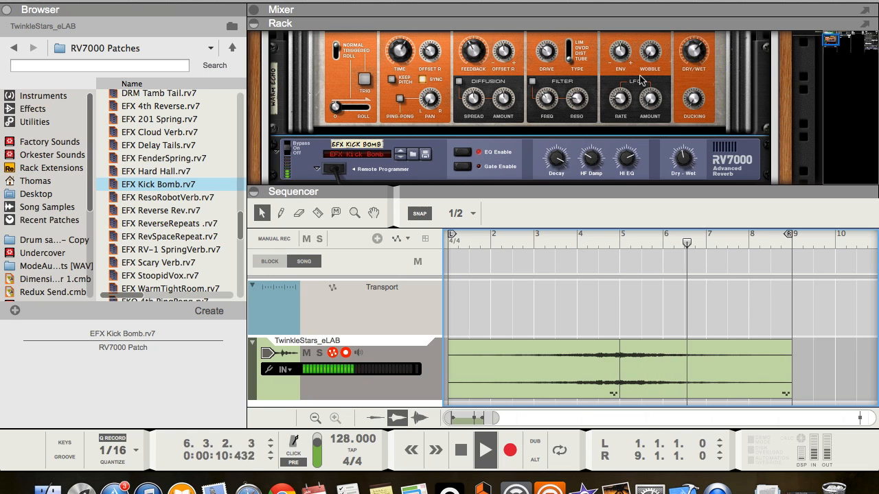
key("space")
left_click(670, 79)
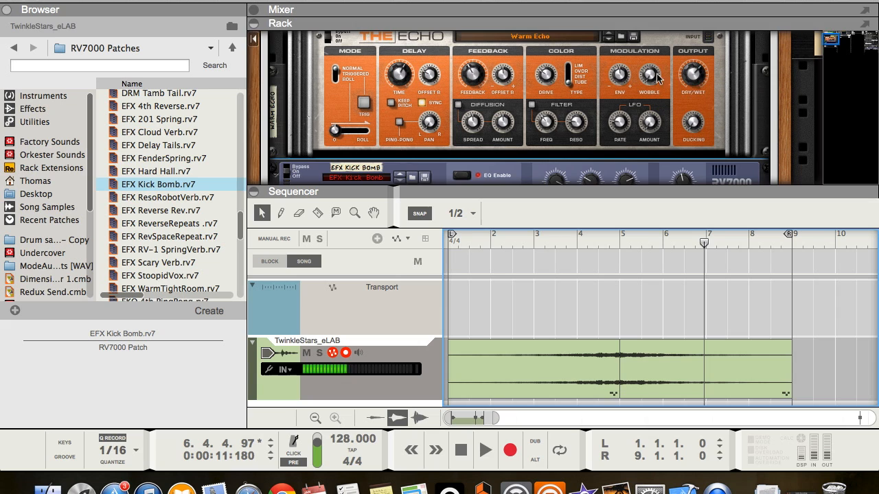
left_click(595, 243)
key("space")
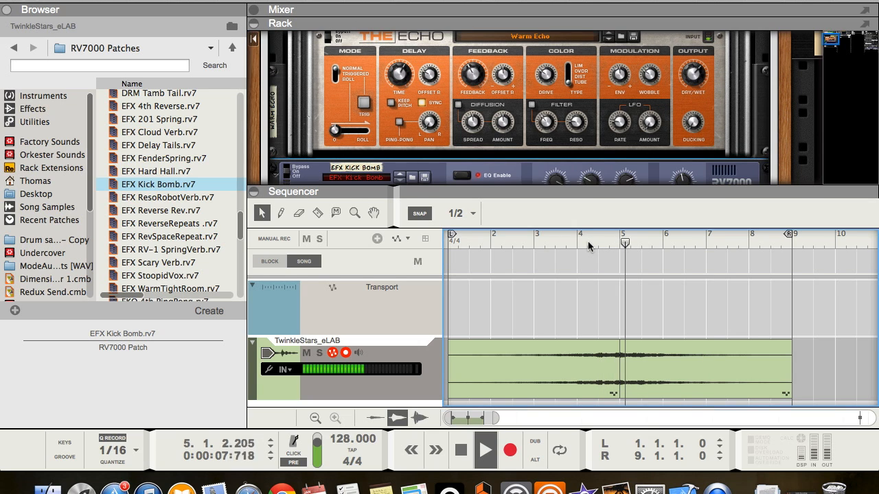
left_click(656, 81)
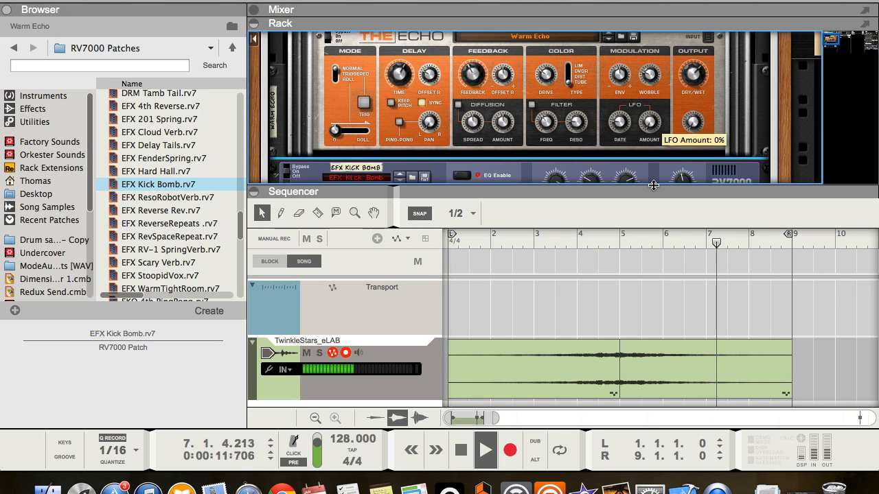
Step: Show the sequencer full height with the rack collapsed and play both clips from the start of the song
key("F6")
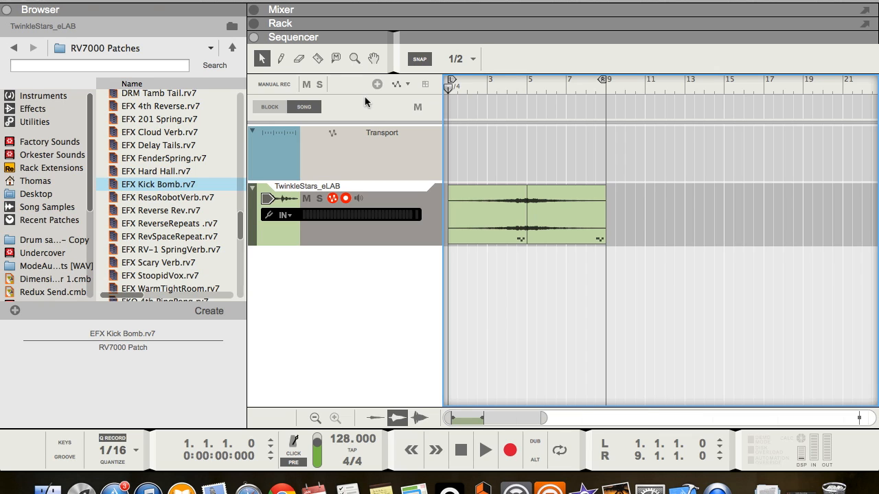
key("space")
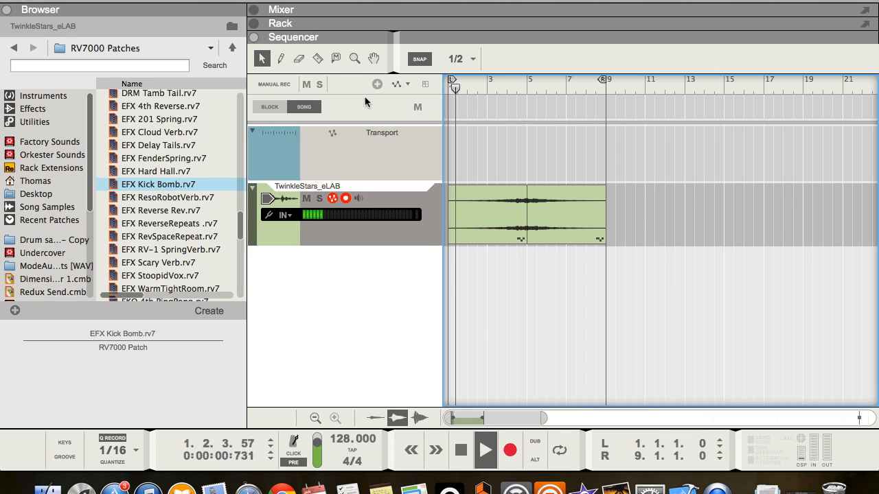